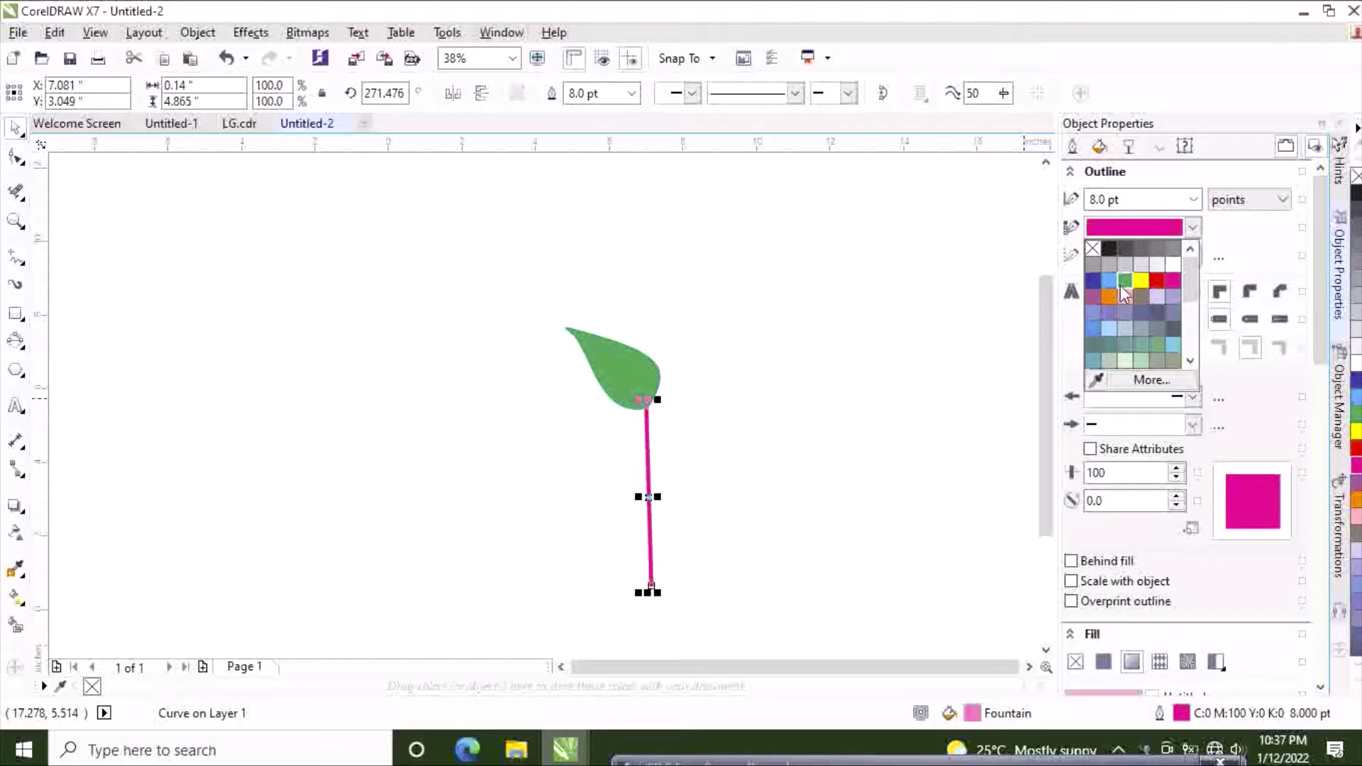
Colour the stem's outline green and move the leaf together with its stem up and to the left.
{"action": "left_click", "coordinate": [1123, 284]}
{"action": "left_click", "coordinate": [800, 228]}
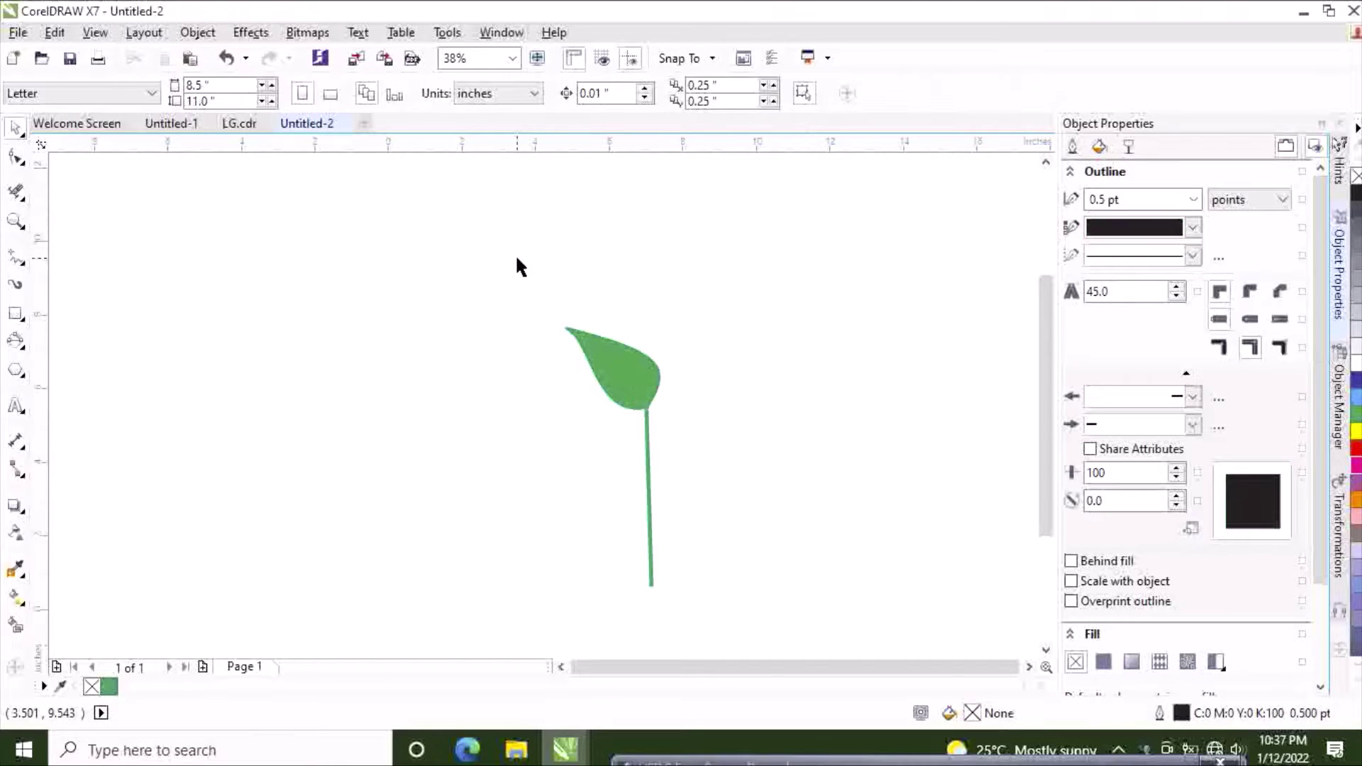
{"action": "key", "text": "ctrl+a"}
{"action": "left_click_drag", "start_coordinate": [616, 458], "coordinate": [523, 409]}
{"action": "left_click", "coordinate": [561, 292]}
Copy the leaf, place a duplicate to the right, and move the leaf with its stem to the far left.
{"action": "left_click_drag", "start_coordinate": [447, 231], "coordinate": [578, 389]}
{"action": "right_click", "coordinate": [514, 319]}
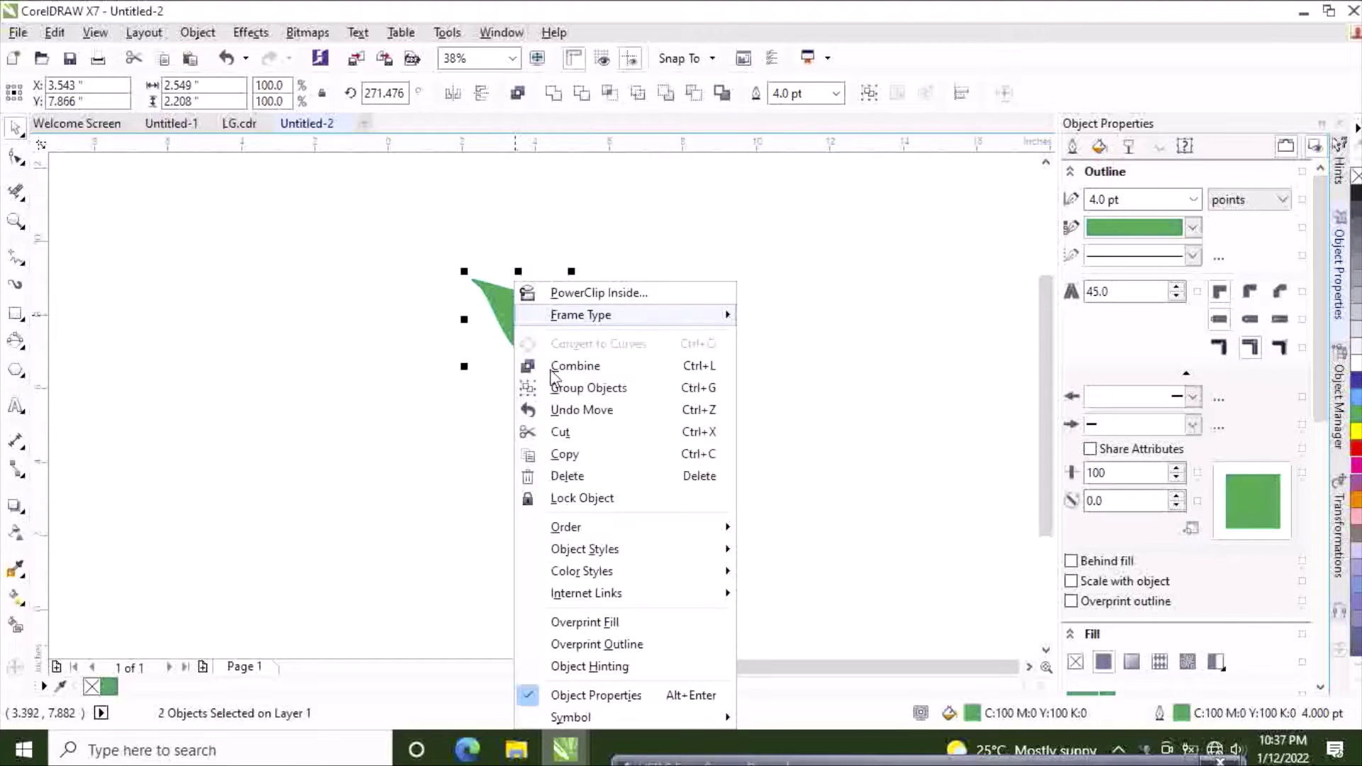
{"action": "left_click", "coordinate": [559, 449]}
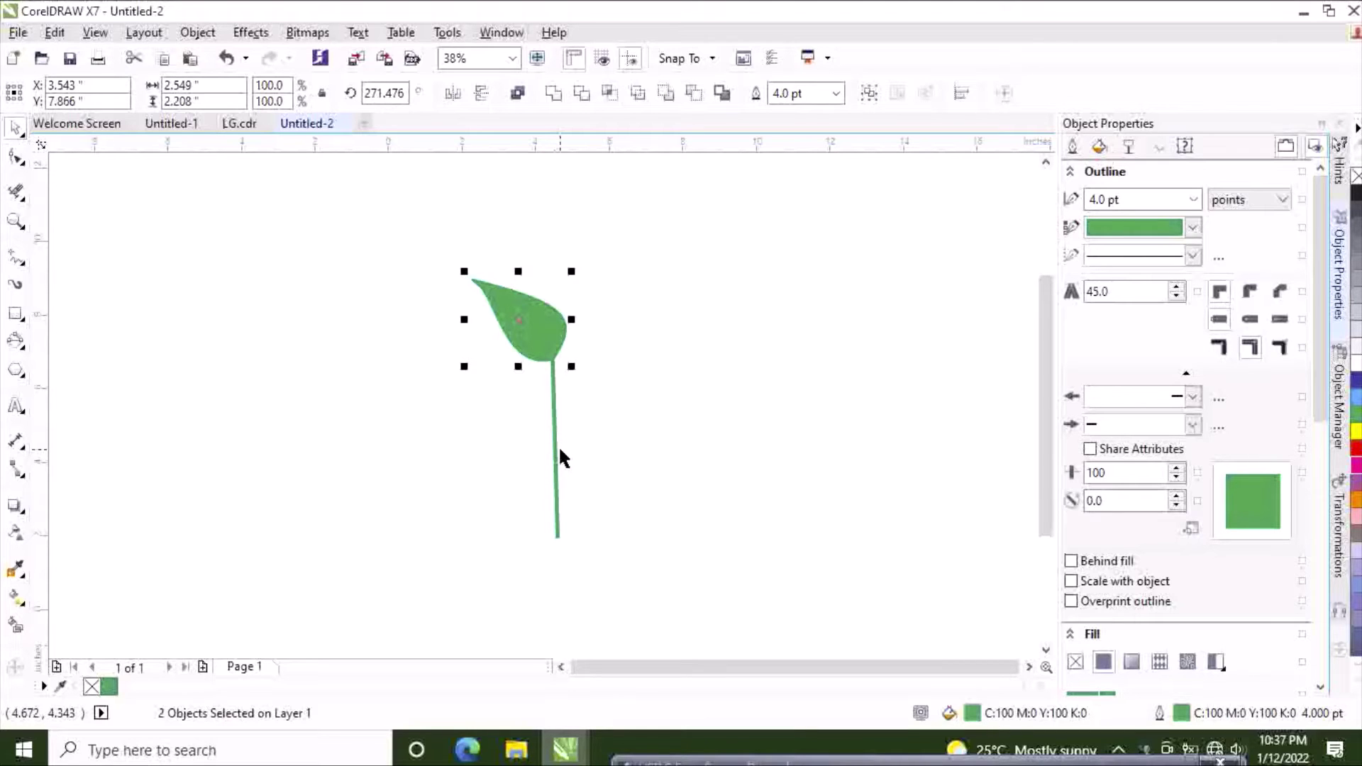
{"action": "left_click_drag", "start_coordinate": [520, 313], "coordinate": [775, 390]}
{"action": "left_click_drag", "start_coordinate": [398, 229], "coordinate": [686, 607]}
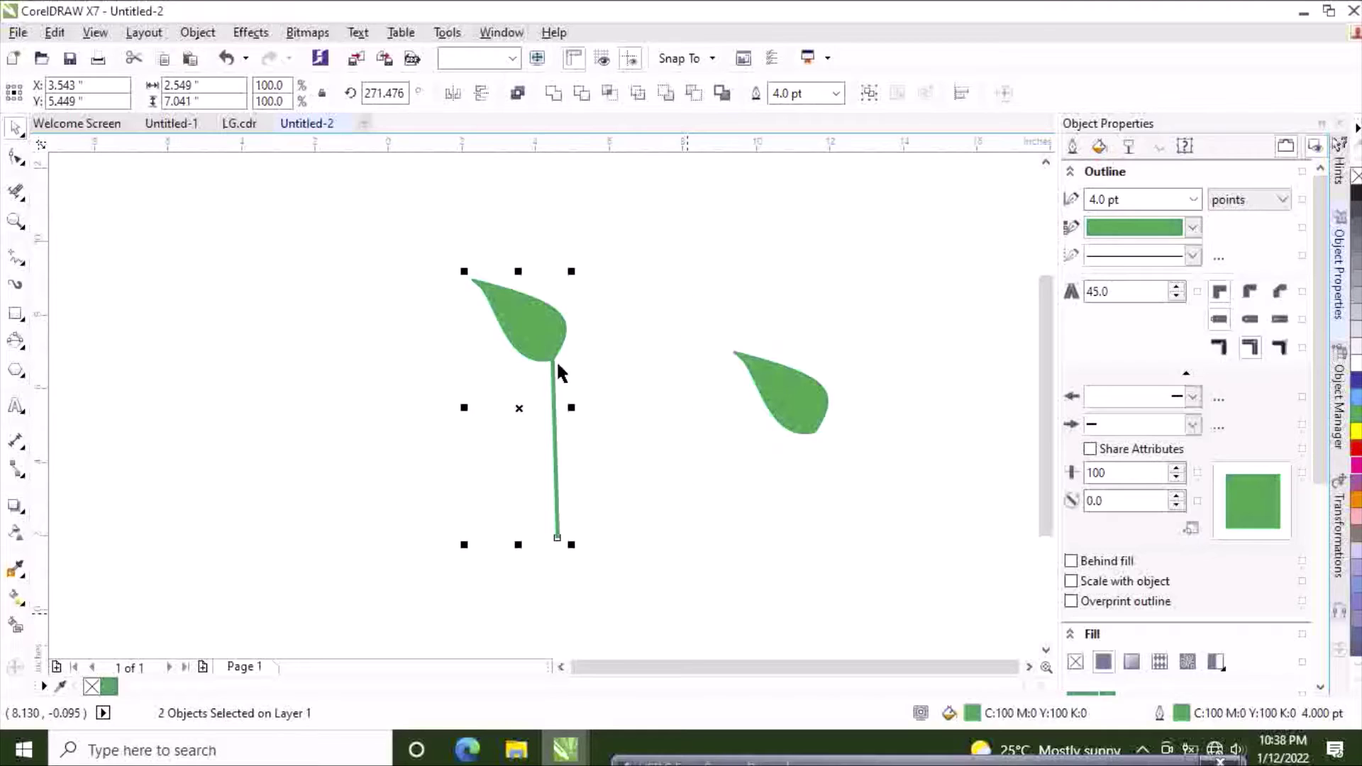
{"action": "left_click_drag", "start_coordinate": [526, 411], "coordinate": [204, 421]}
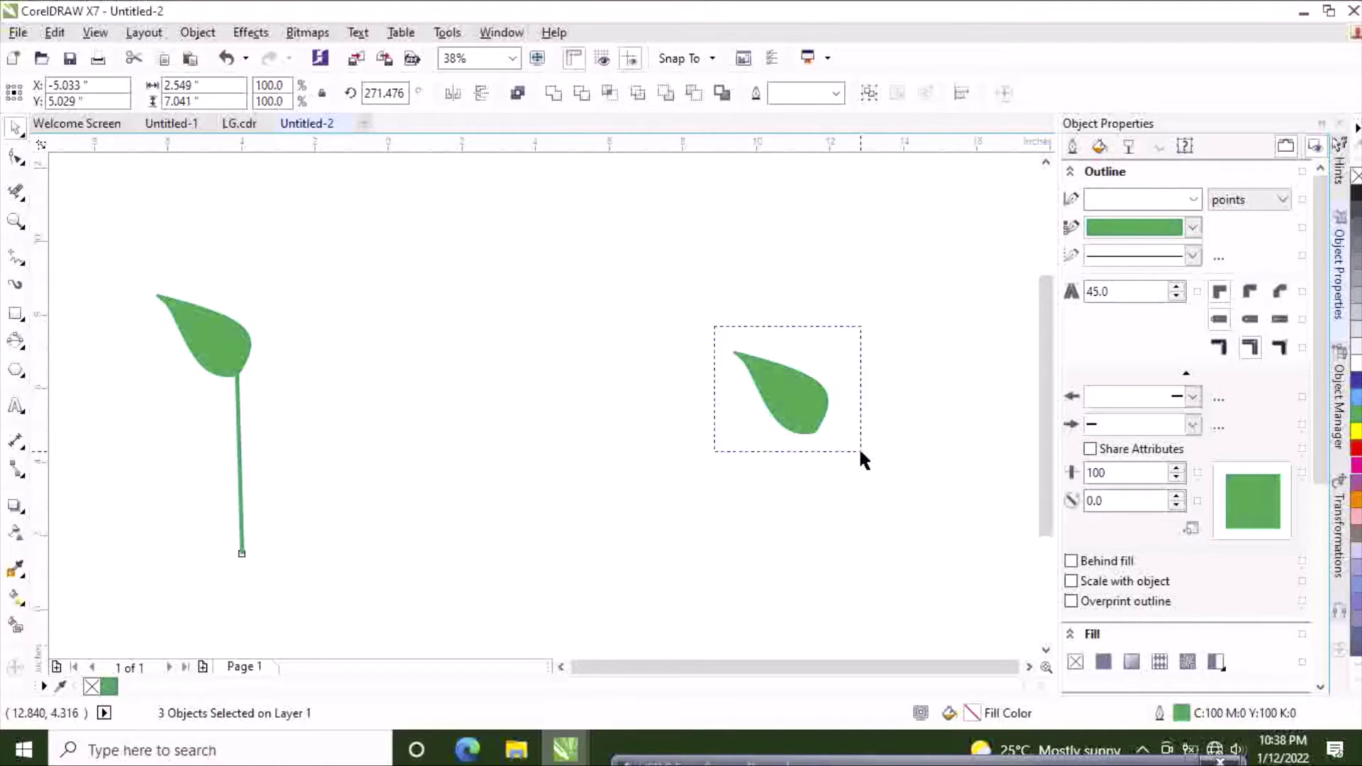
Rotate the duplicate leaf so its tip points straight up.
{"action": "left_click_drag", "start_coordinate": [859, 451], "coordinate": [860, 451]}
{"action": "left_click", "coordinate": [781, 392]}
{"action": "left_click_drag", "start_coordinate": [723, 343], "coordinate": [780, 323]}
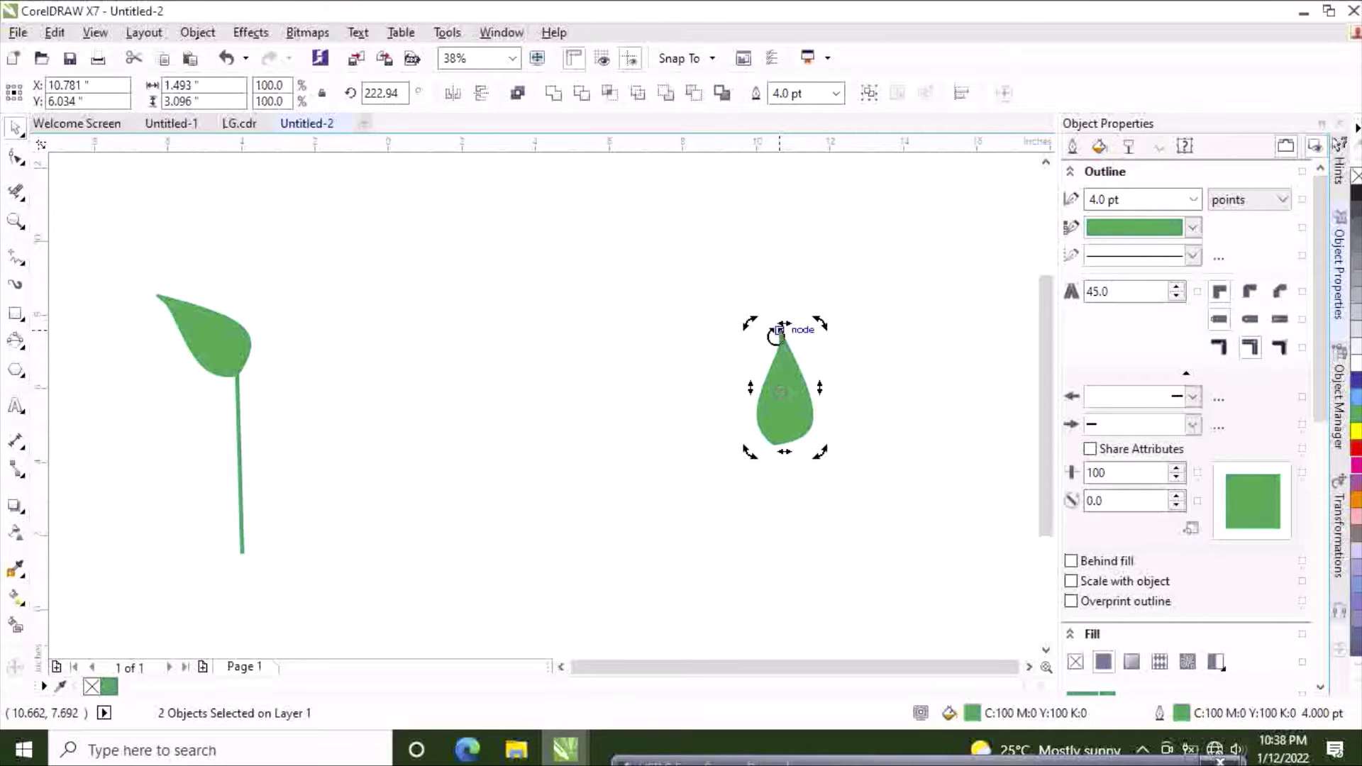
Paste another leaf, rotate it to point left, and place it beside the base of the upright leaf.
{"action": "left_click", "coordinate": [653, 326]}
{"action": "key", "text": "ctrl+v"}
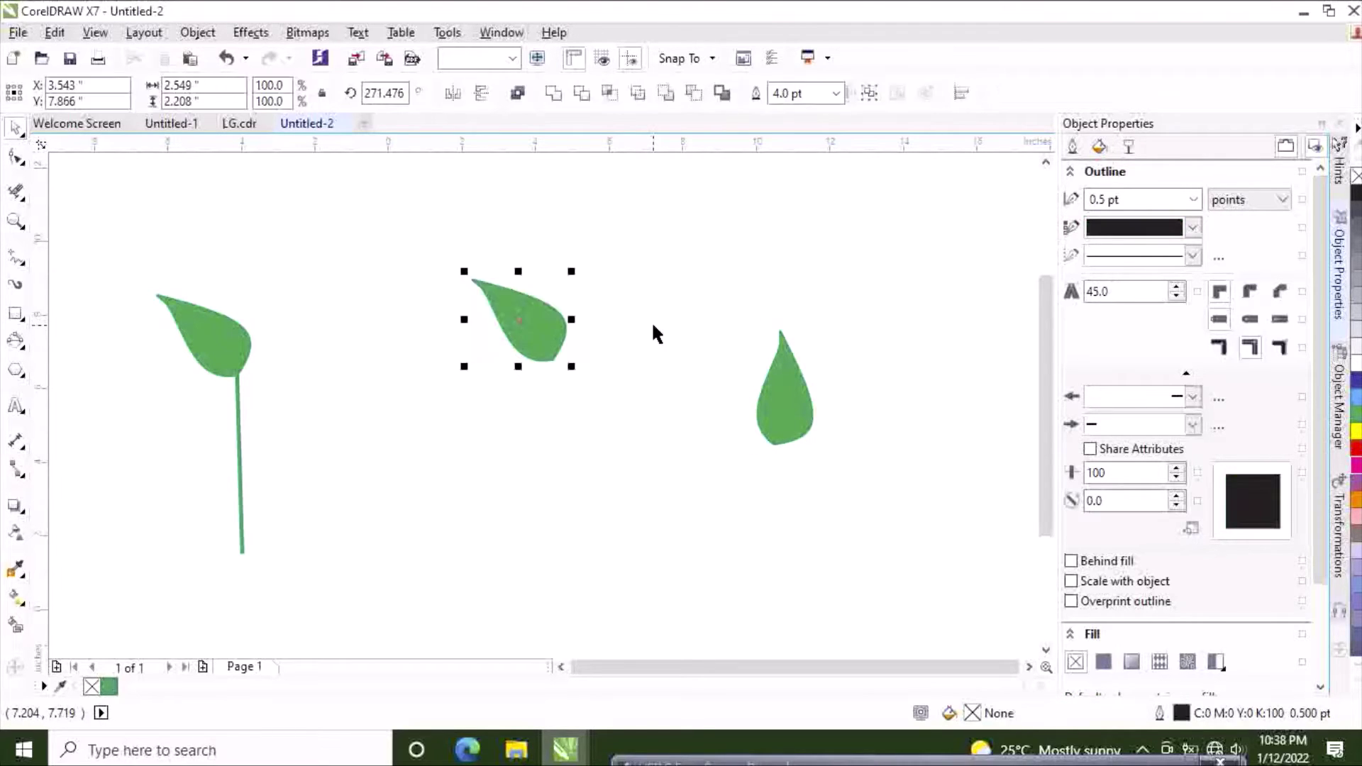
{"action": "left_click_drag", "start_coordinate": [528, 295], "coordinate": [718, 450]}
{"action": "left_click", "coordinate": [683, 441]}
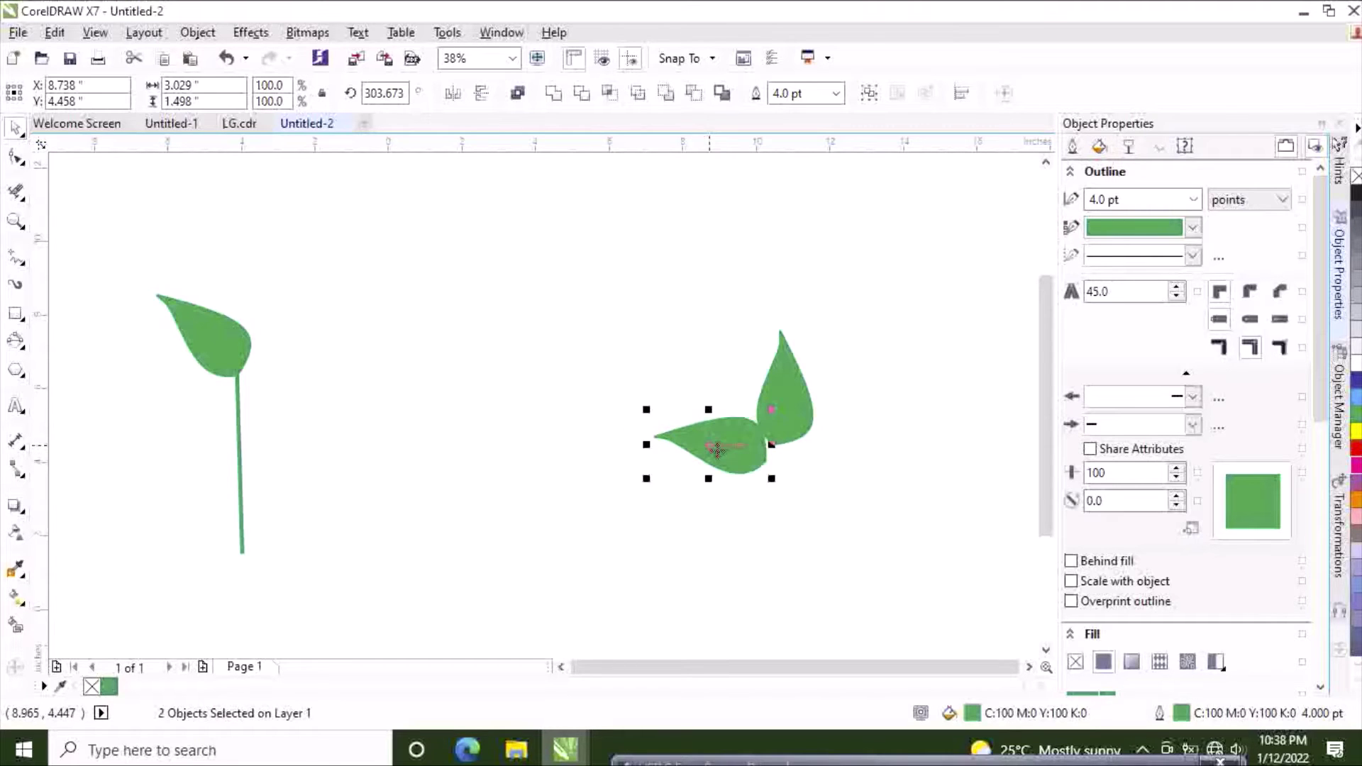
Paste a third leaf, rotate it to point straight down, and place it directly below the upright leaf.
{"action": "left_click", "coordinate": [866, 391]}
{"action": "key", "text": "ctrl+v"}
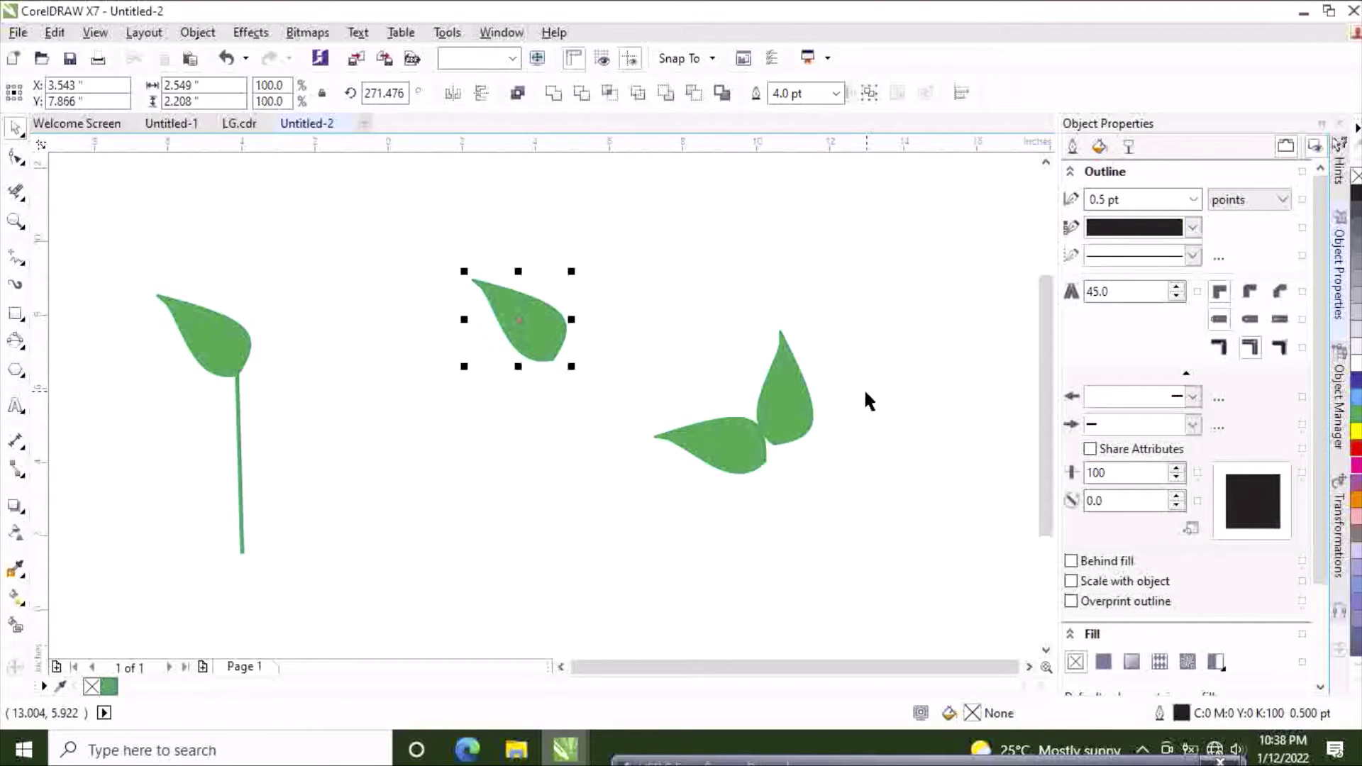
{"action": "left_click", "coordinate": [459, 266]}
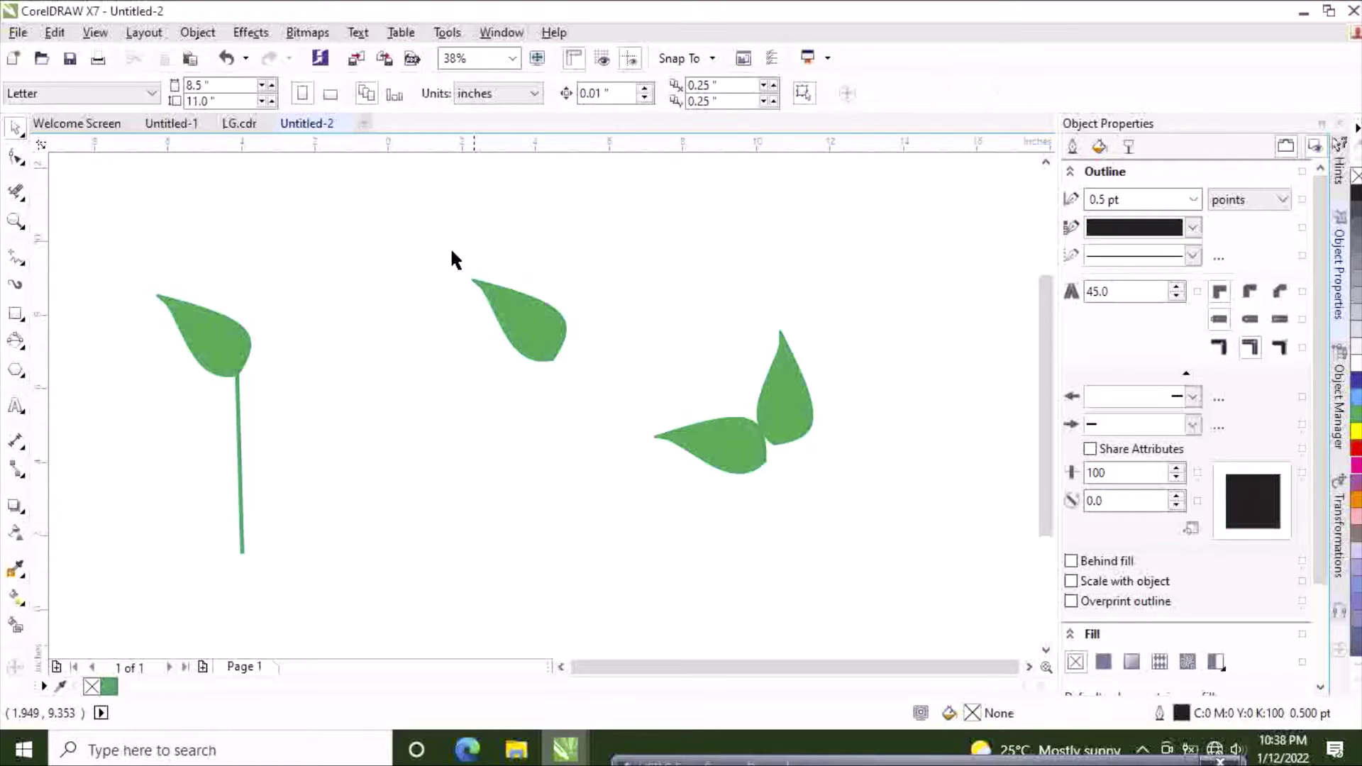
{"action": "left_click_drag", "start_coordinate": [449, 245], "coordinate": [611, 436]}
{"action": "left_click", "coordinate": [517, 312]}
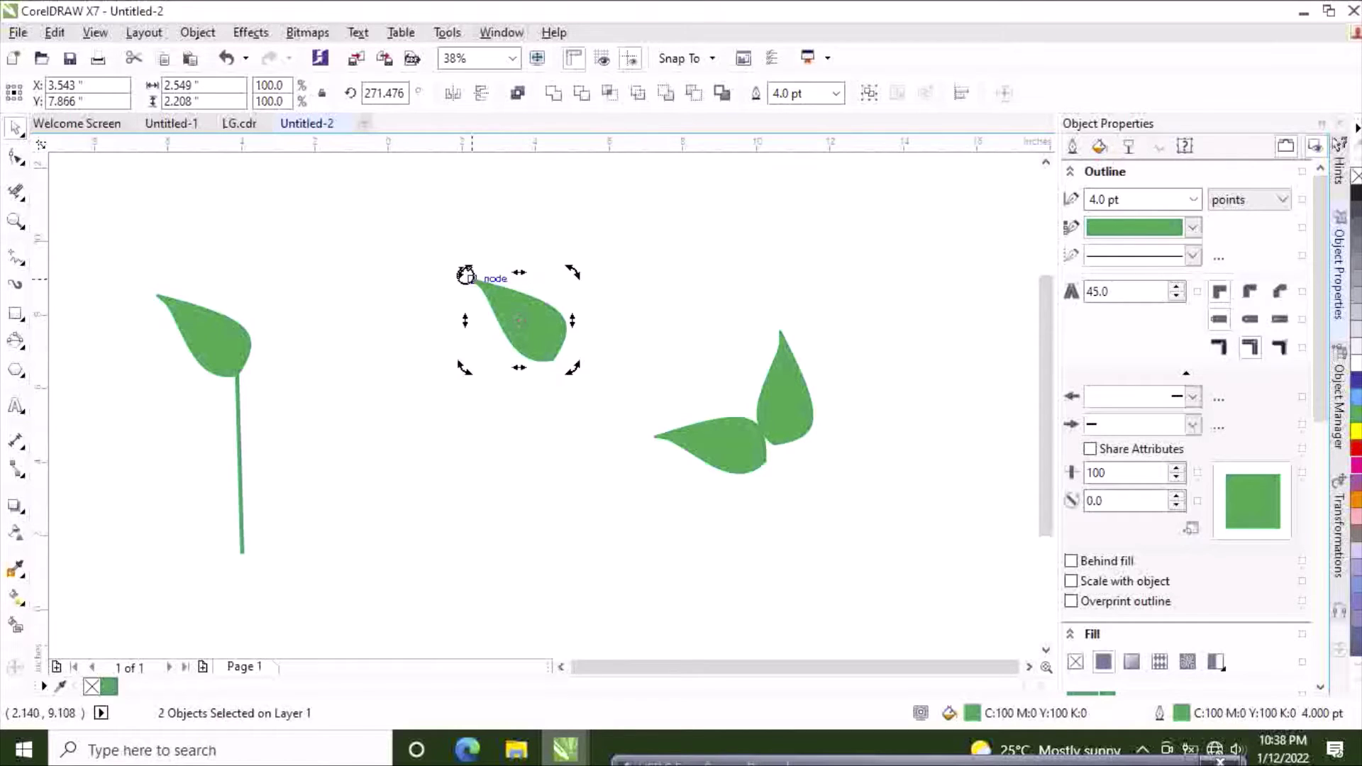
{"action": "left_click_drag", "start_coordinate": [466, 270], "coordinate": [511, 406]}
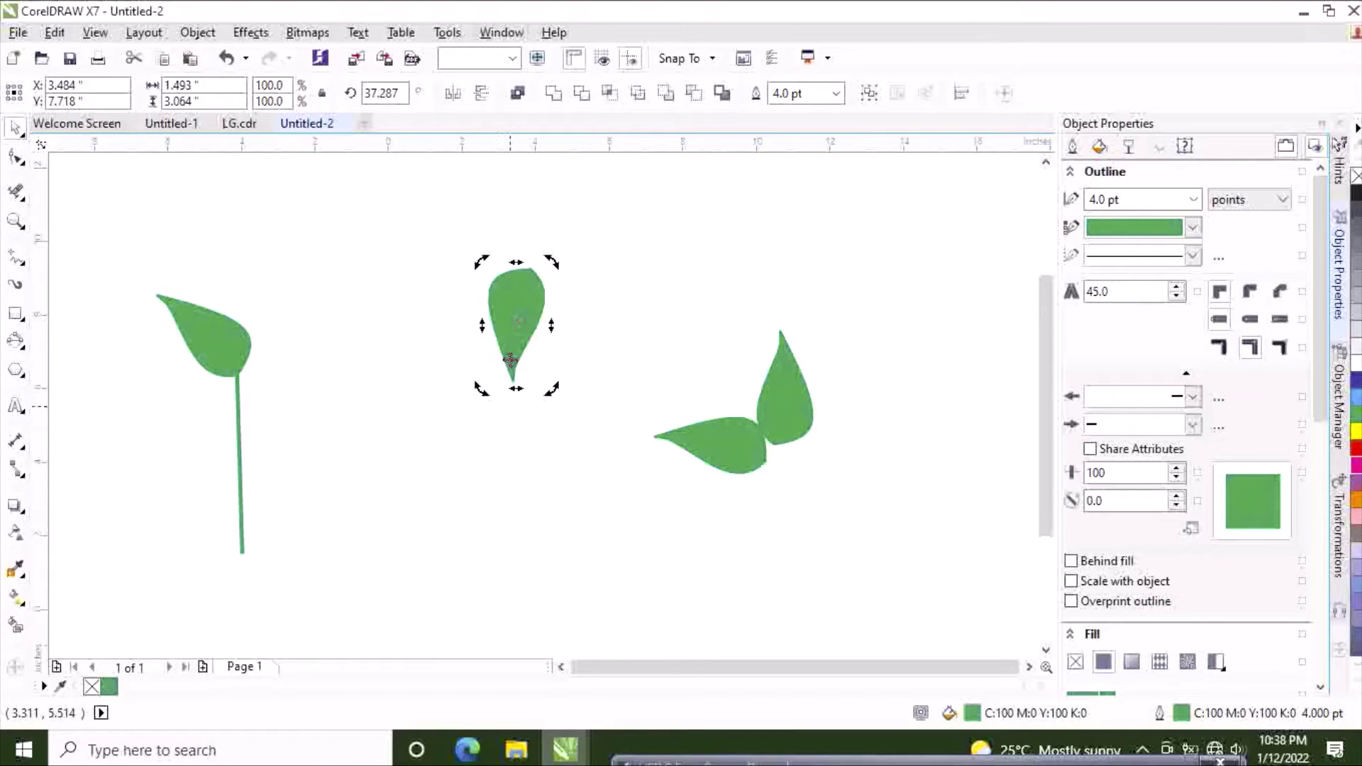
{"action": "left_click_drag", "start_coordinate": [512, 337], "coordinate": [790, 504]}
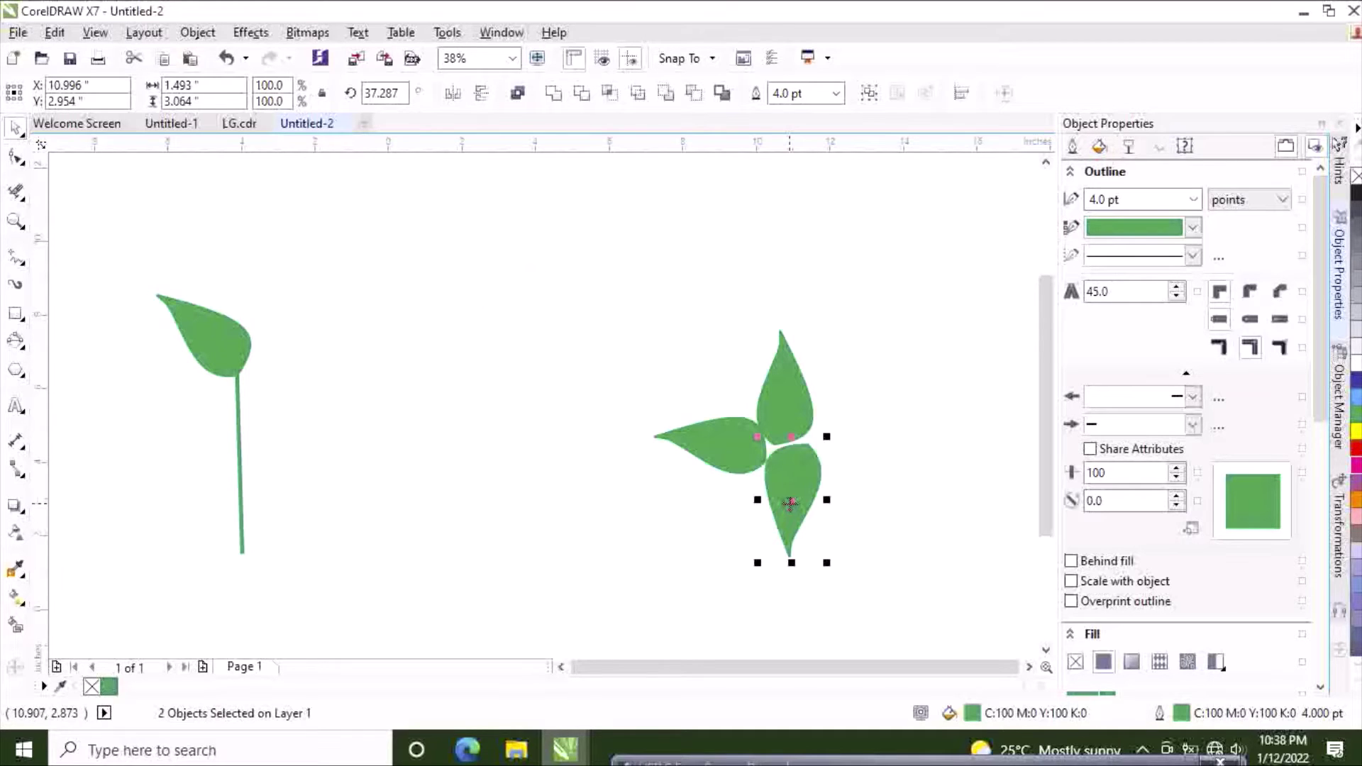
Paste a fourth leaf, rotate it to point right, and place it opposite the left-pointing leaf.
{"action": "key", "text": "ctrl+v"}
{"action": "left_click", "coordinate": [497, 316]}
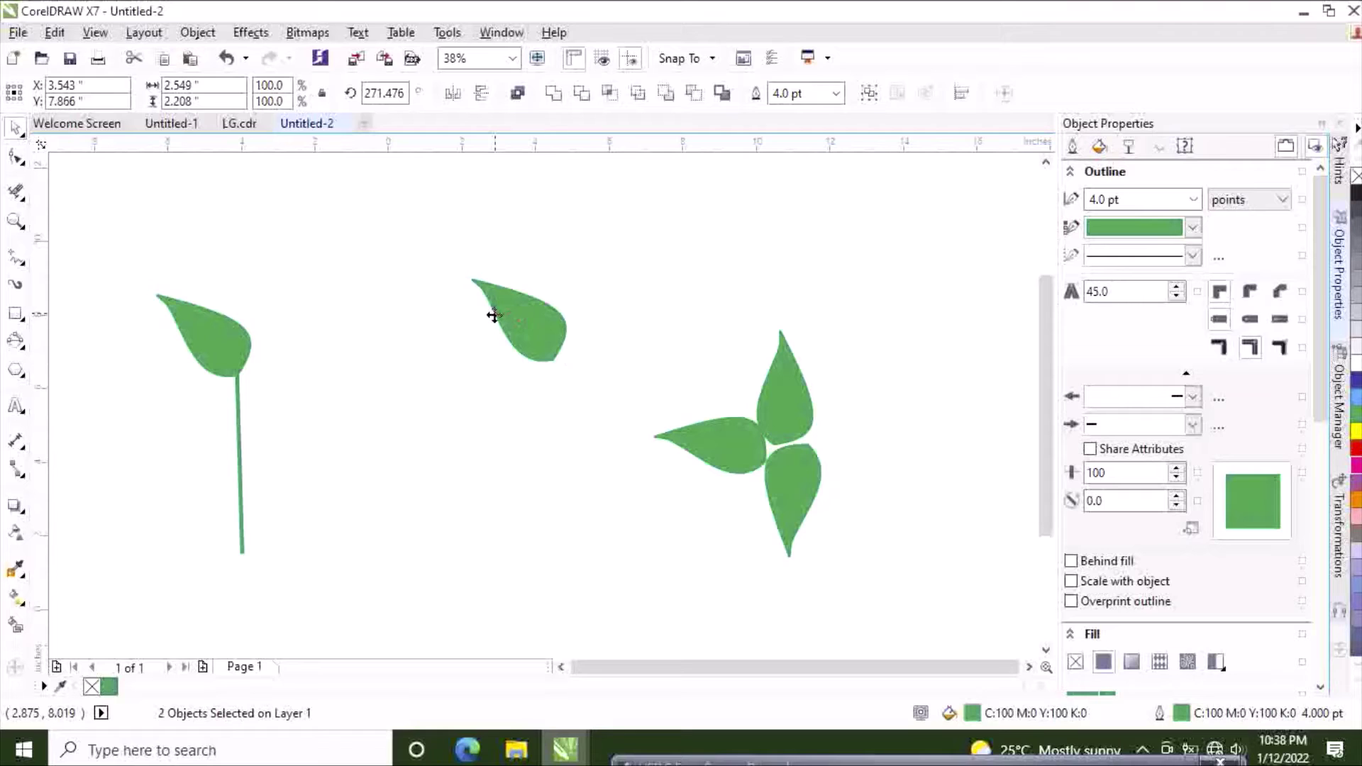
{"action": "left_click_drag", "start_coordinate": [466, 275], "coordinate": [853, 437]}
{"action": "left_click", "coordinate": [495, 314]}
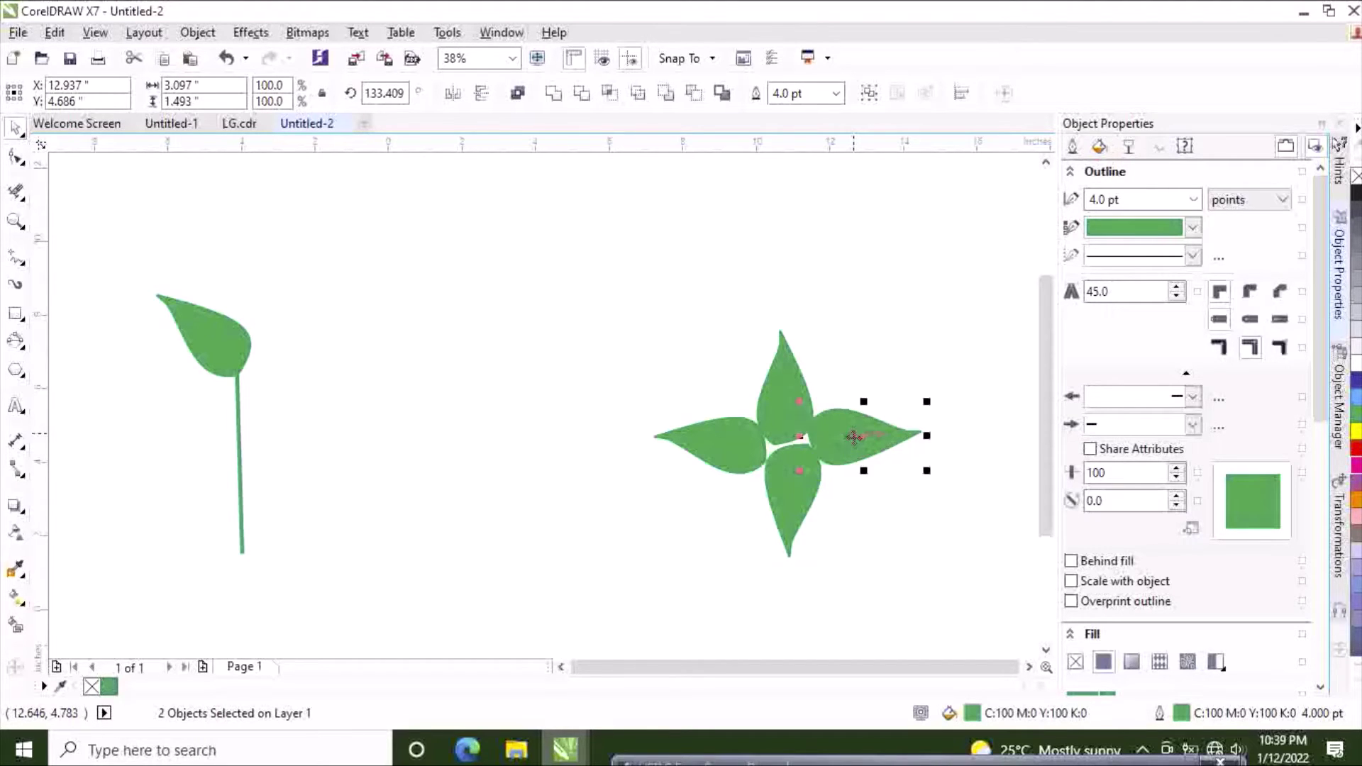
Select the four arranged leaves and move them up and left, close to the leaf with the stem.
{"action": "left_click", "coordinate": [869, 346]}
{"action": "left_click_drag", "start_coordinate": [582, 279], "coordinate": [960, 561]}
{"action": "left_click_drag", "start_coordinate": [794, 443], "coordinate": [486, 330]}
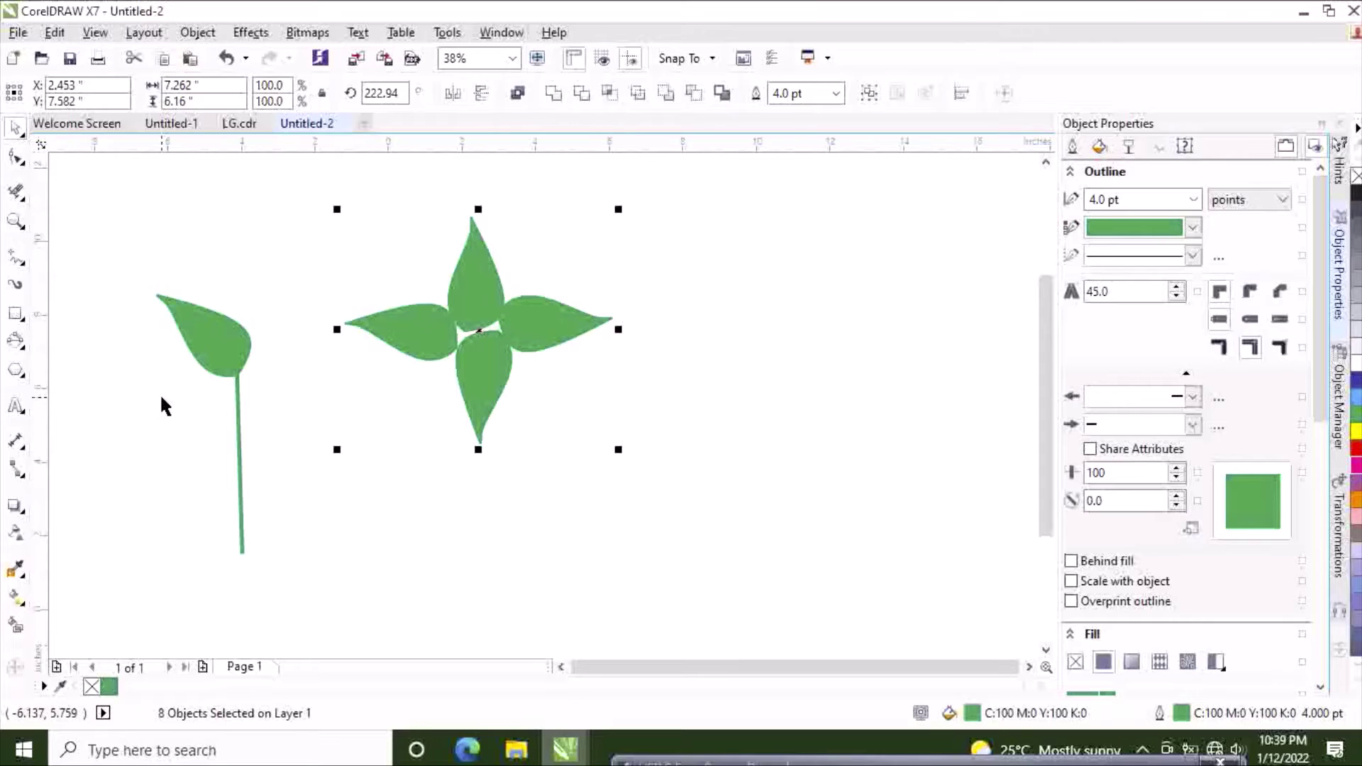
Try moving the single leaf off its stem and placing the four-leaf cluster on top of the stem.
{"action": "left_click_drag", "start_coordinate": [247, 376], "coordinate": [255, 383]}
{"action": "left_click_drag", "start_coordinate": [207, 328], "coordinate": [737, 463]}
{"action": "left_click_drag", "start_coordinate": [625, 413], "coordinate": [637, 454]}
{"action": "left_click_drag", "start_coordinate": [489, 323], "coordinate": [251, 370]}
{"action": "left_click", "coordinate": [550, 366]}
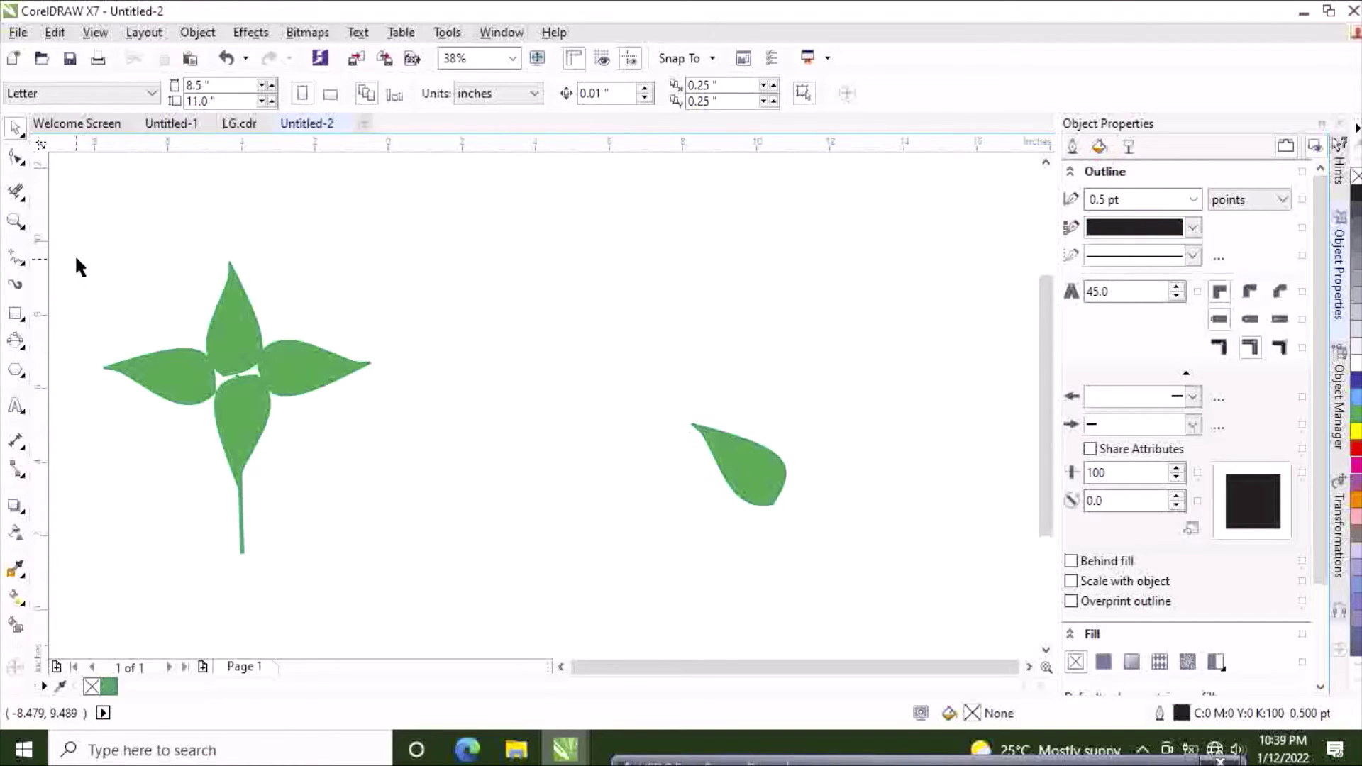
Try rotating the four-leaf cluster around its centre on the stem, and undo the rotation.
{"action": "left_click_drag", "start_coordinate": [238, 434], "coordinate": [375, 504]}
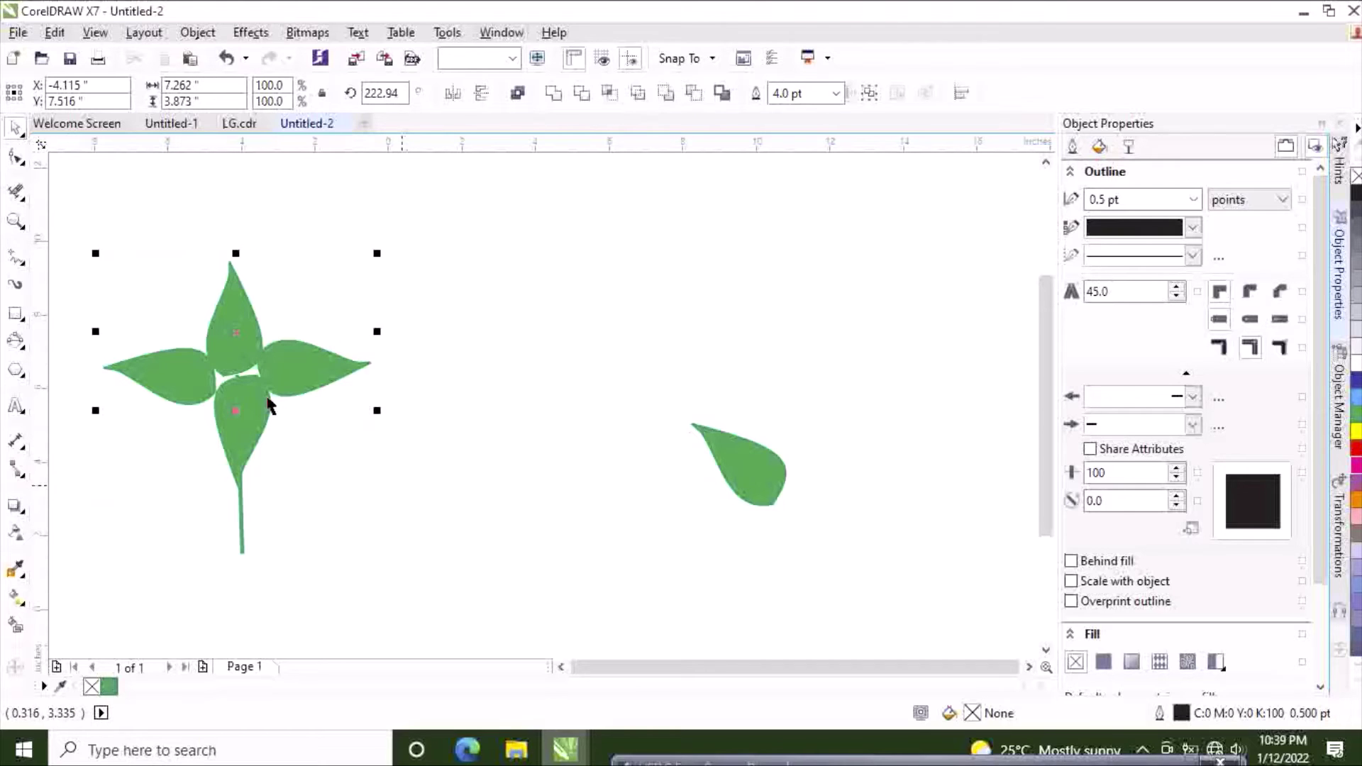
{"action": "left_click", "coordinate": [241, 371]}
{"action": "left_click_drag", "start_coordinate": [95, 253], "coordinate": [194, 269]}
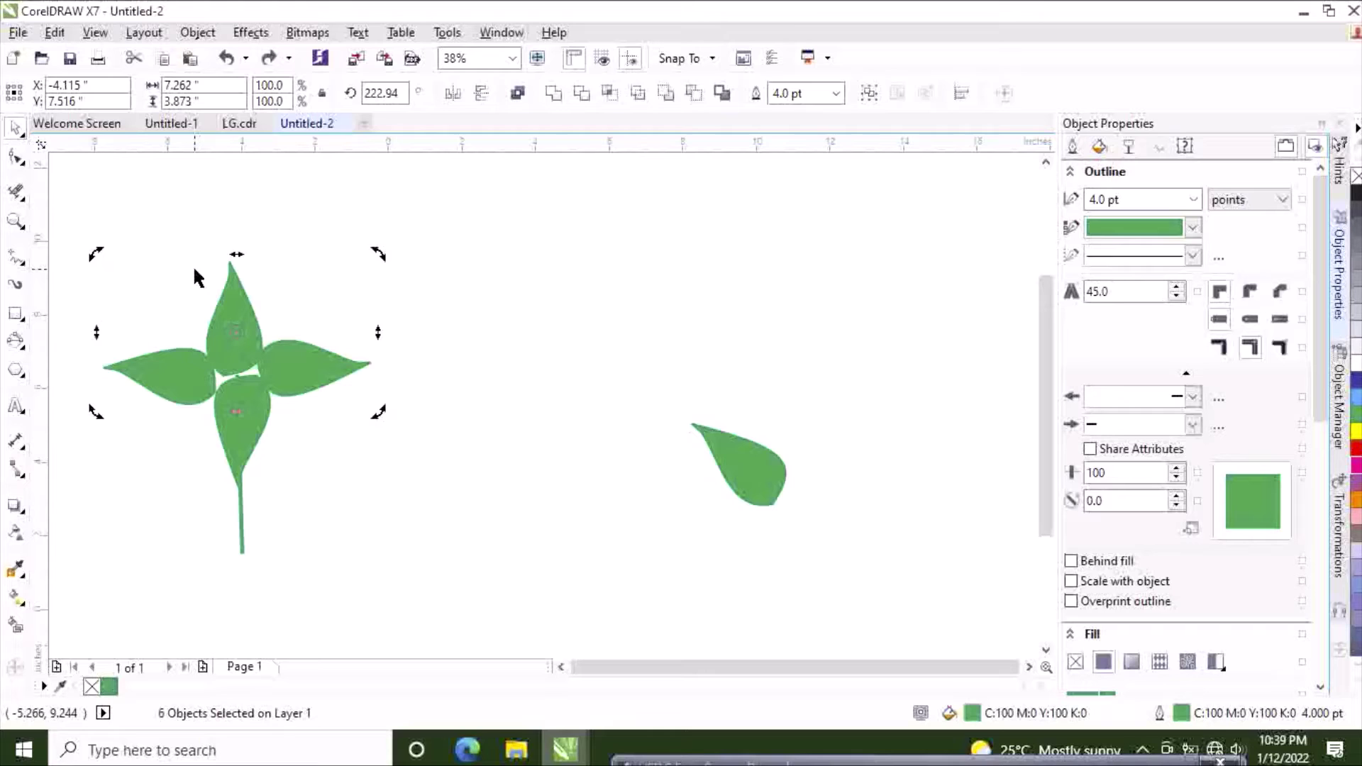
{"action": "left_click", "coordinate": [495, 304]}
{"action": "left_click_drag", "start_coordinate": [67, 189], "coordinate": [391, 506]}
{"action": "left_click", "coordinate": [240, 373]}
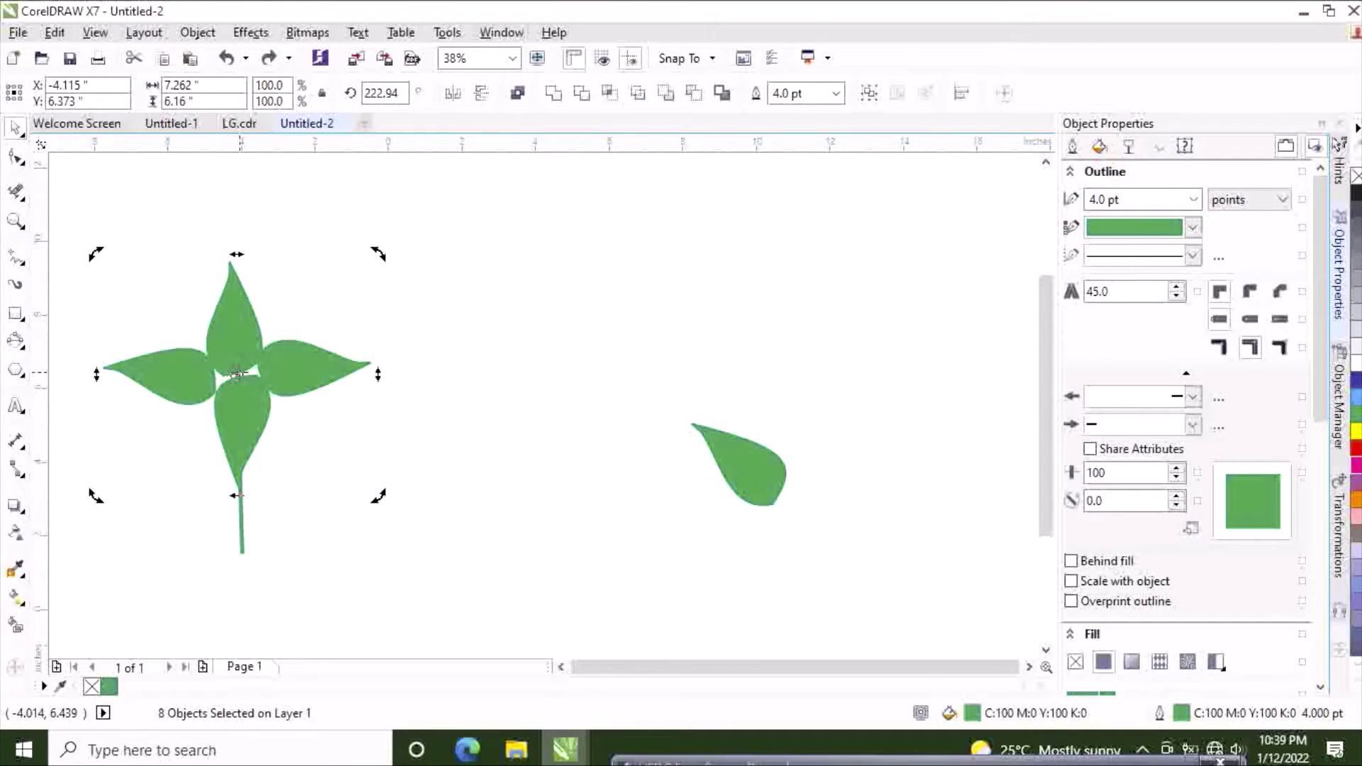
{"action": "left_click_drag", "start_coordinate": [95, 256], "coordinate": [255, 270]}
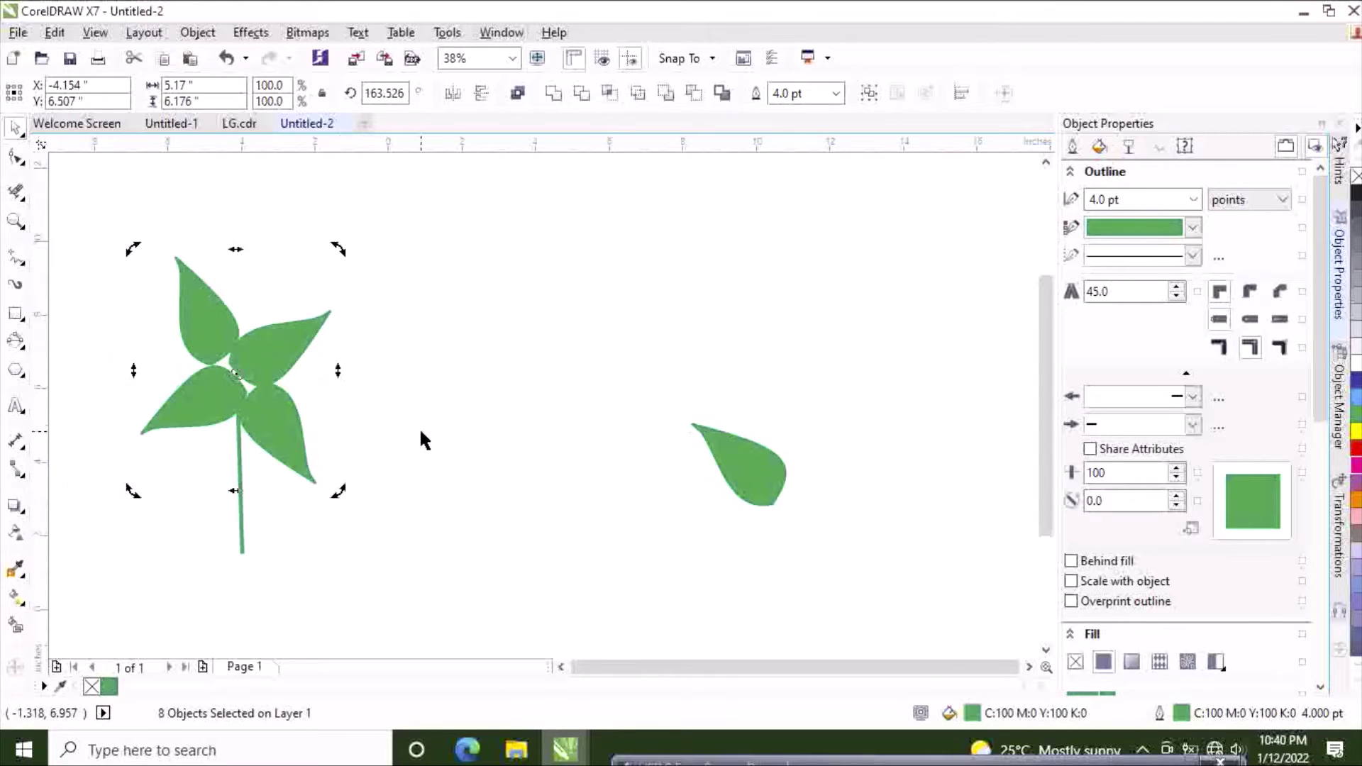
{"action": "left_click", "coordinate": [451, 461]}
{"action": "key", "text": "ctrl+z"}
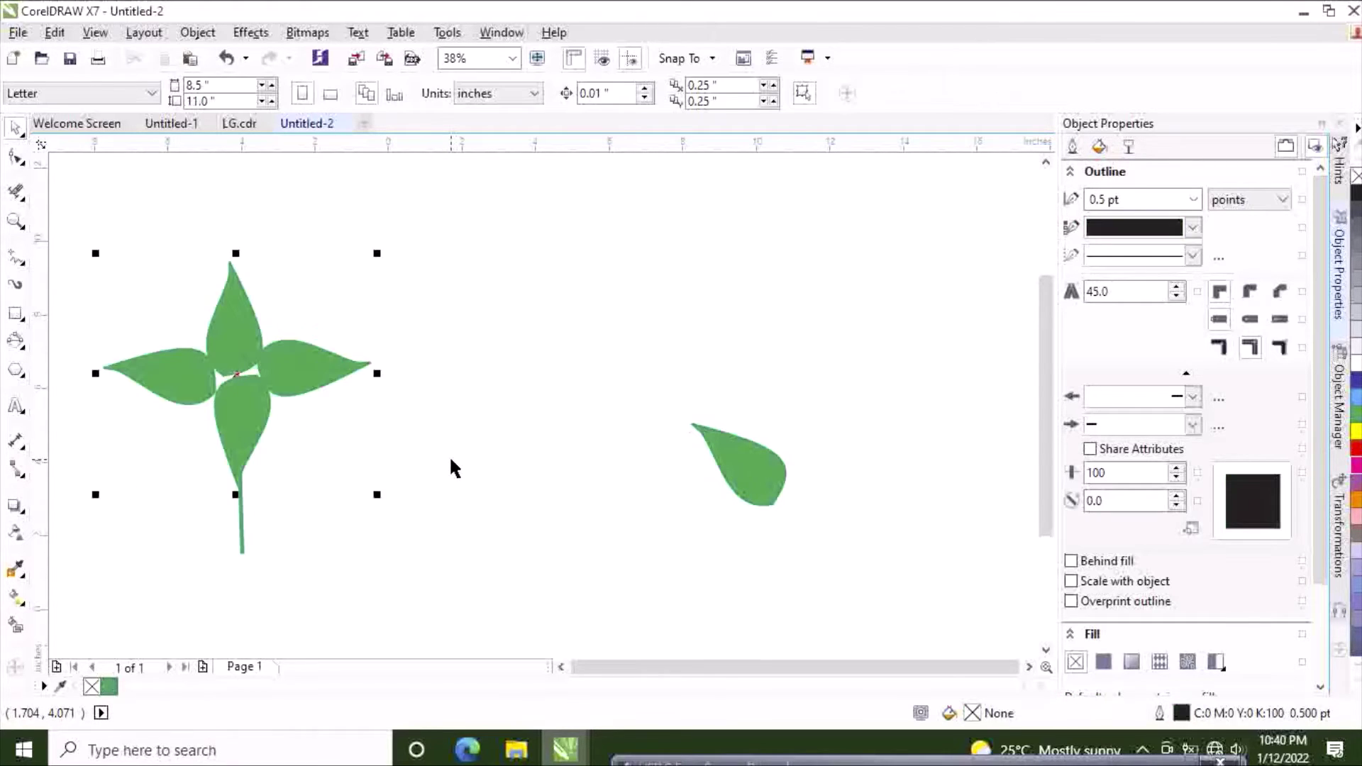
{"action": "left_click", "coordinate": [450, 460]}
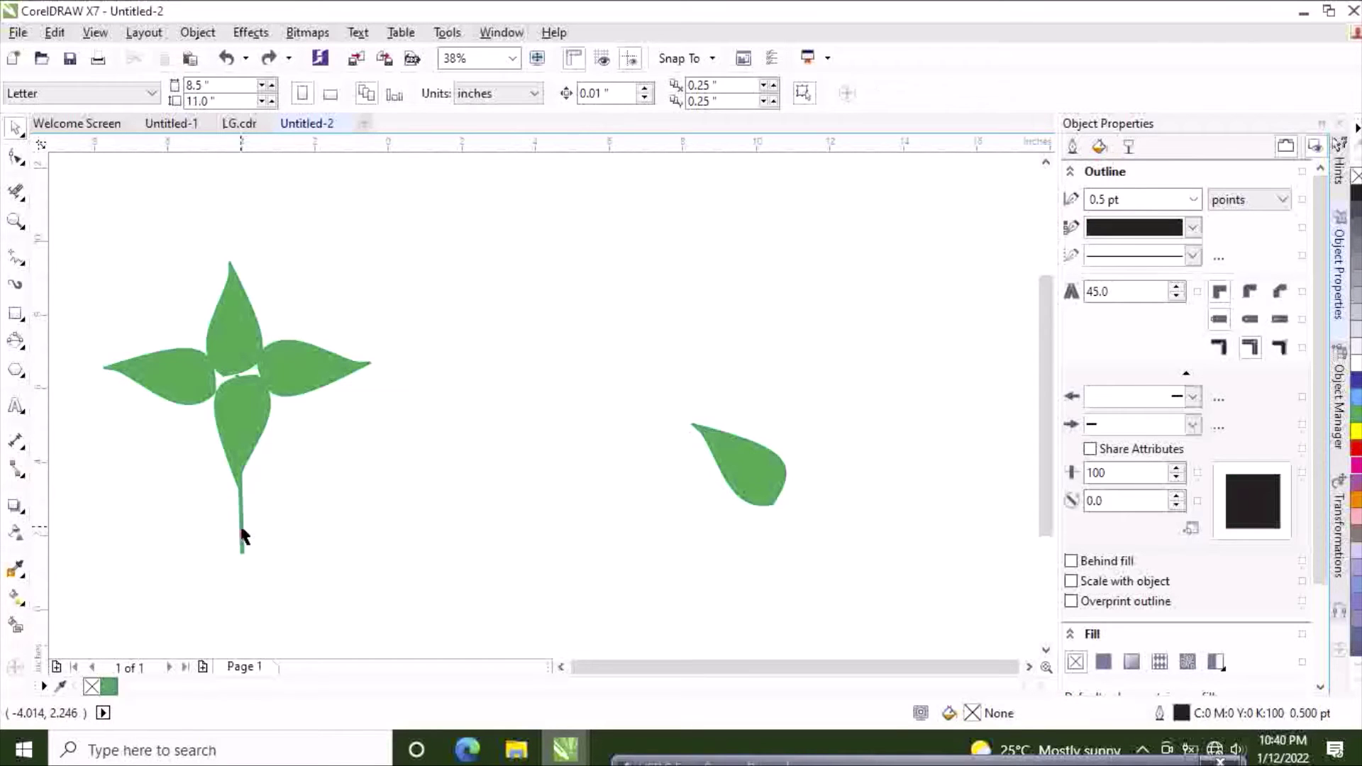
Undo placing the four-leaf cluster on the stem and moving the single leaf away from it.
{"action": "key", "text": "ctrl+z"}
{"action": "key", "text": "ctrl+z"}
{"action": "key", "text": "ctrl+z"}
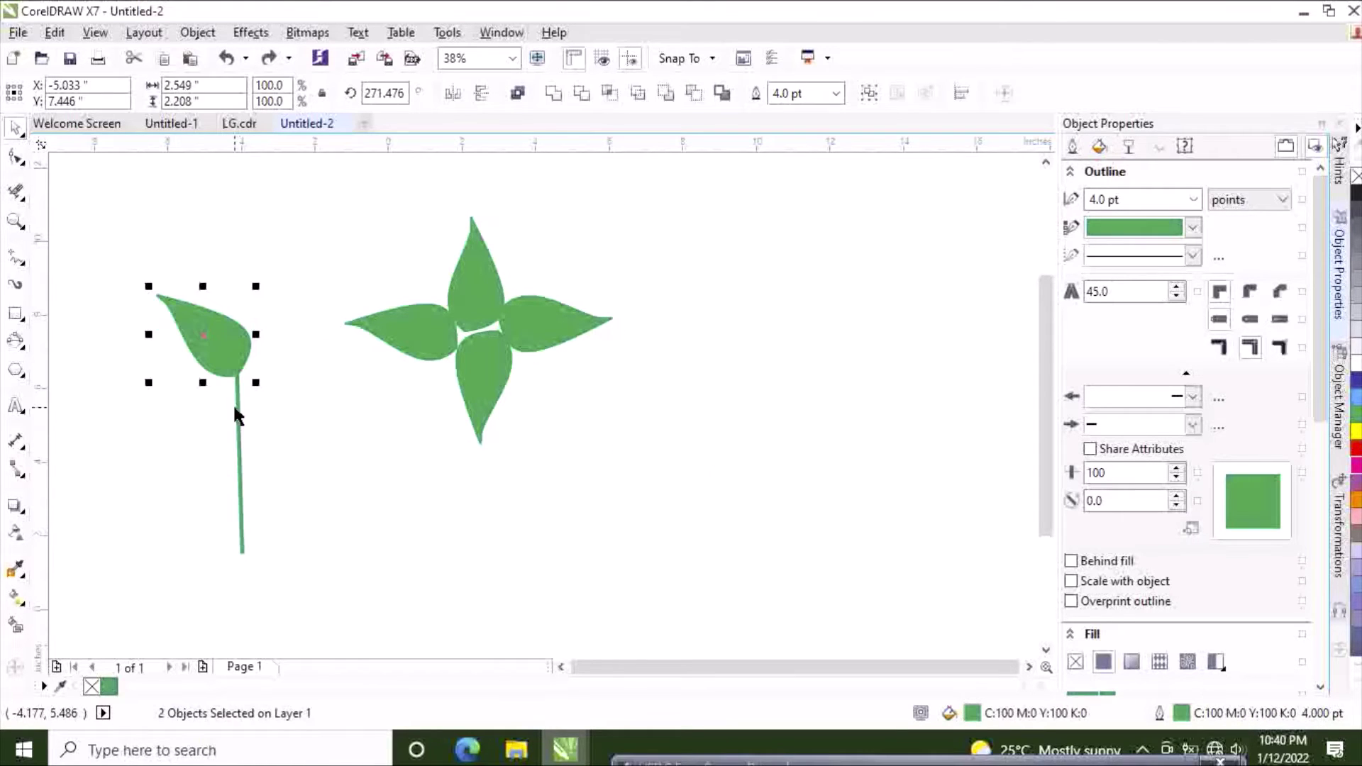
Select the four-leaf cluster and move it slightly down and to the right.
{"action": "left_click", "coordinate": [637, 399]}
{"action": "left_click_drag", "start_coordinate": [334, 192], "coordinate": [631, 485]}
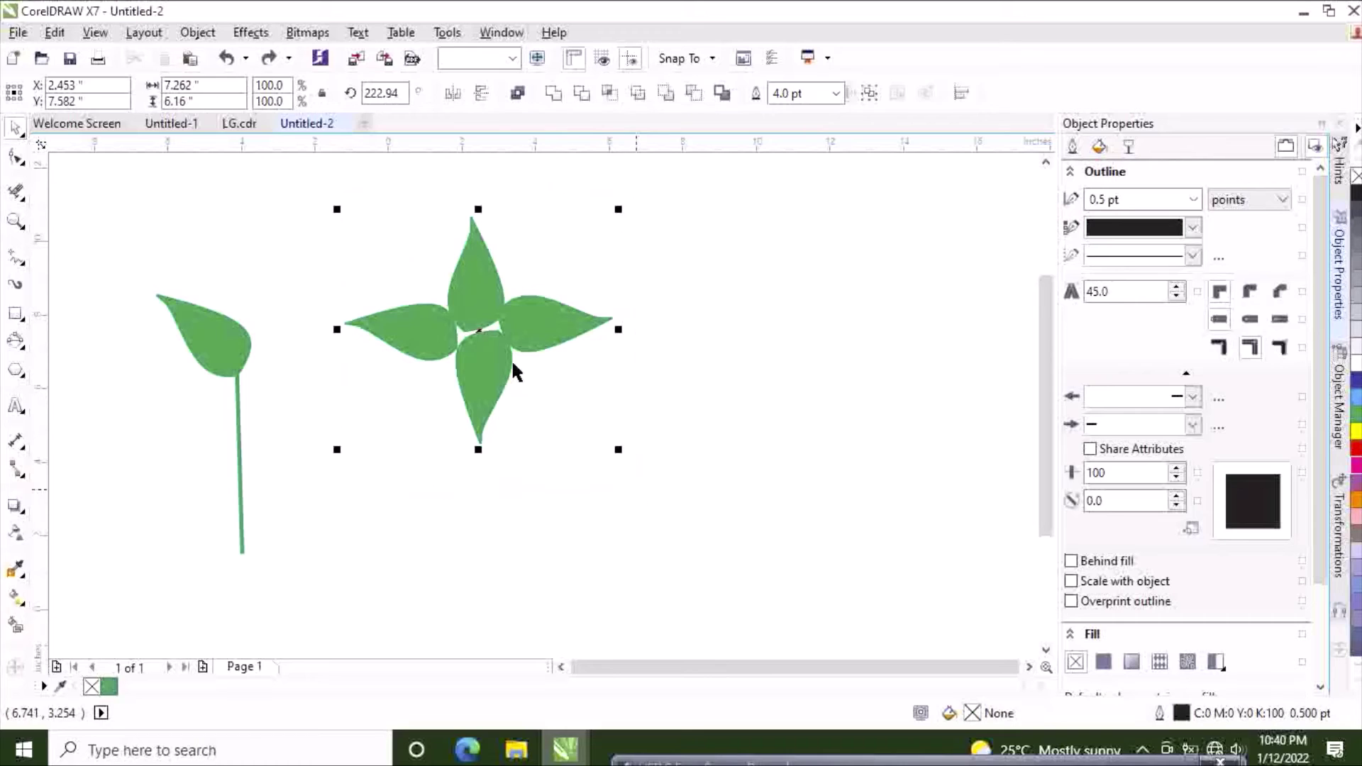
{"action": "left_click_drag", "start_coordinate": [478, 323], "coordinate": [531, 387]}
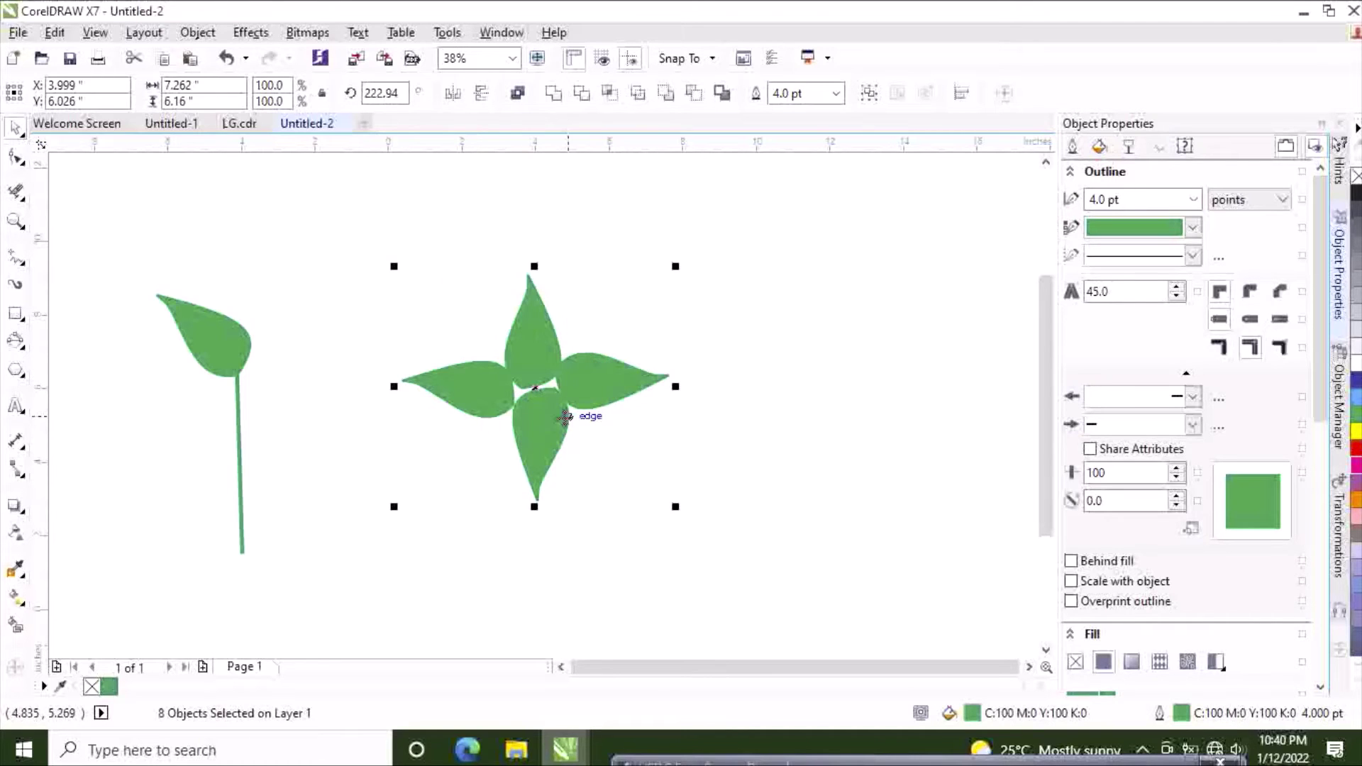
Move the bottom and left leaves of the cluster inward so they overlap the top leaf at the centre.
{"action": "left_click", "coordinate": [626, 525]}
{"action": "left_click_drag", "start_coordinate": [495, 429], "coordinate": [487, 392]}
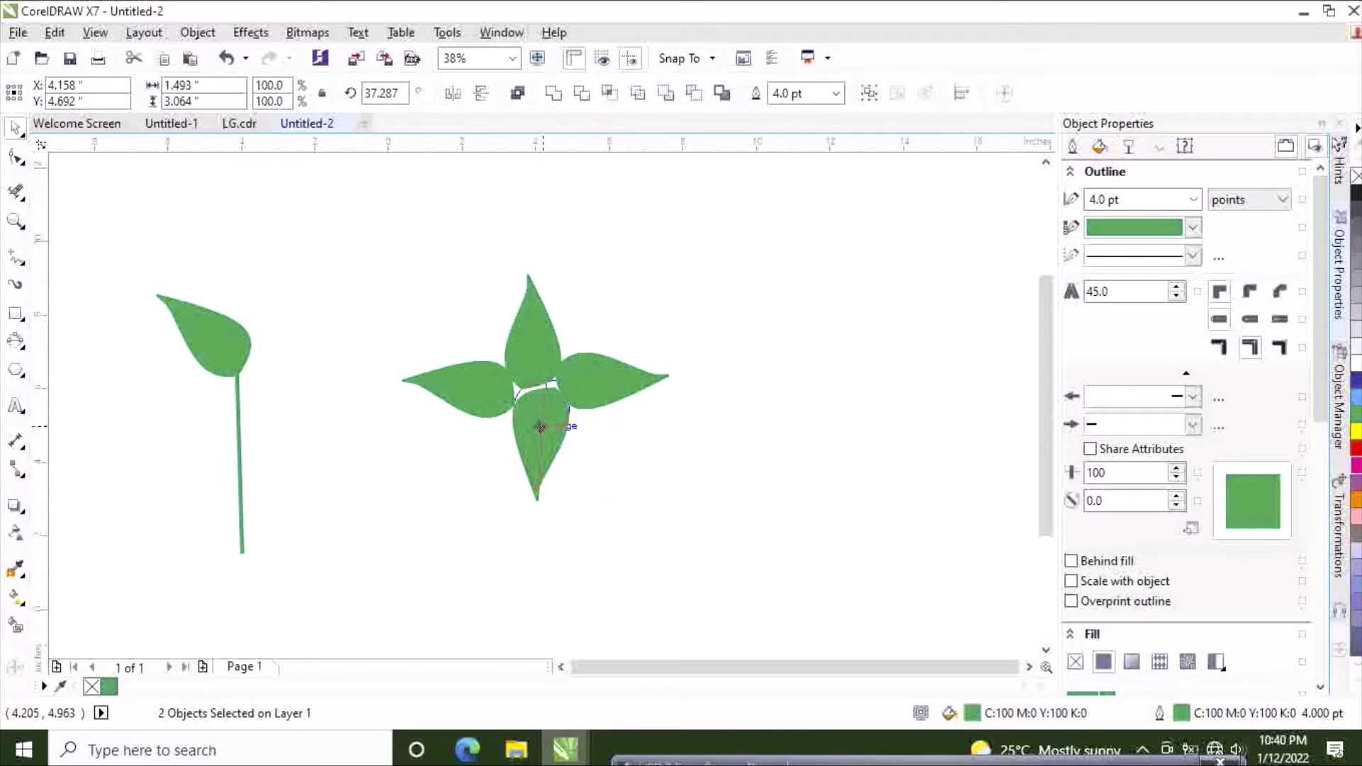
{"action": "left_click_drag", "start_coordinate": [541, 431], "coordinate": [535, 426]}
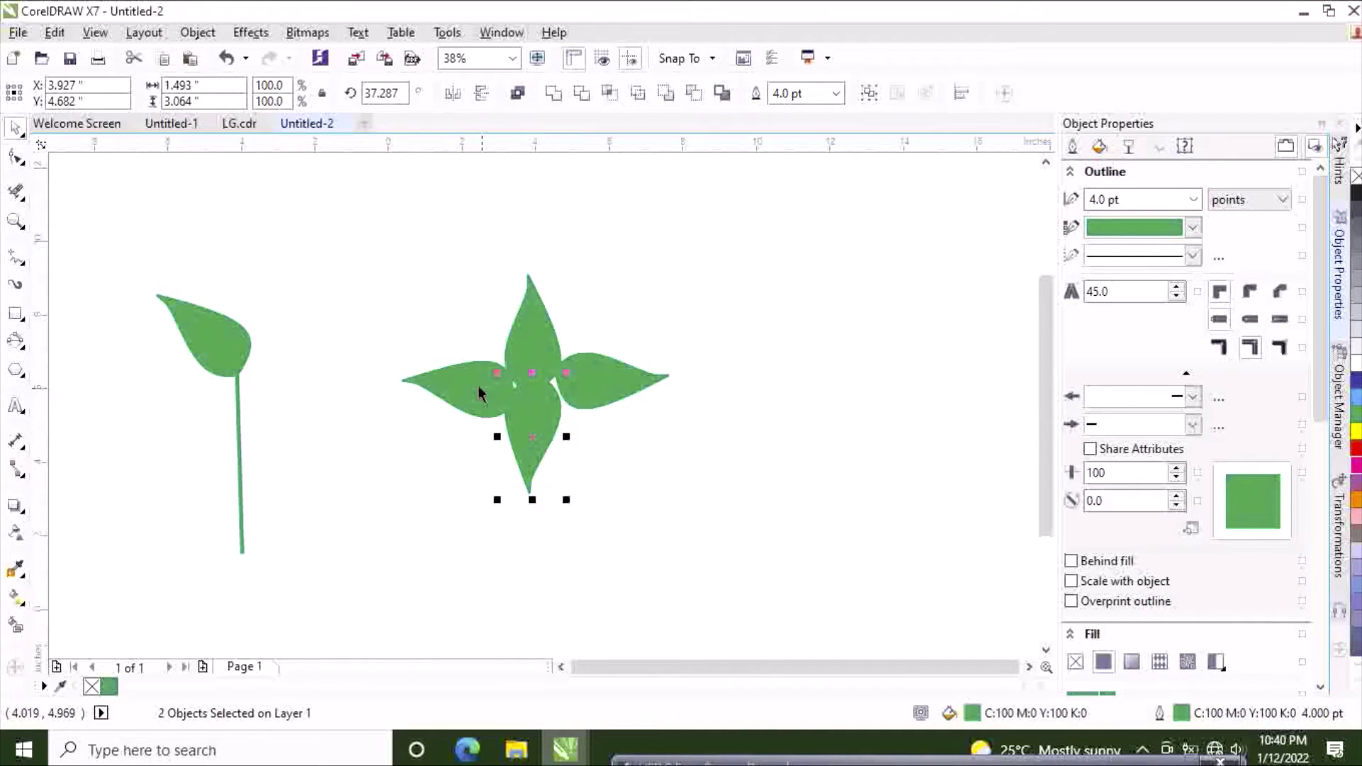
{"action": "left_click_drag", "start_coordinate": [355, 310], "coordinate": [537, 446]}
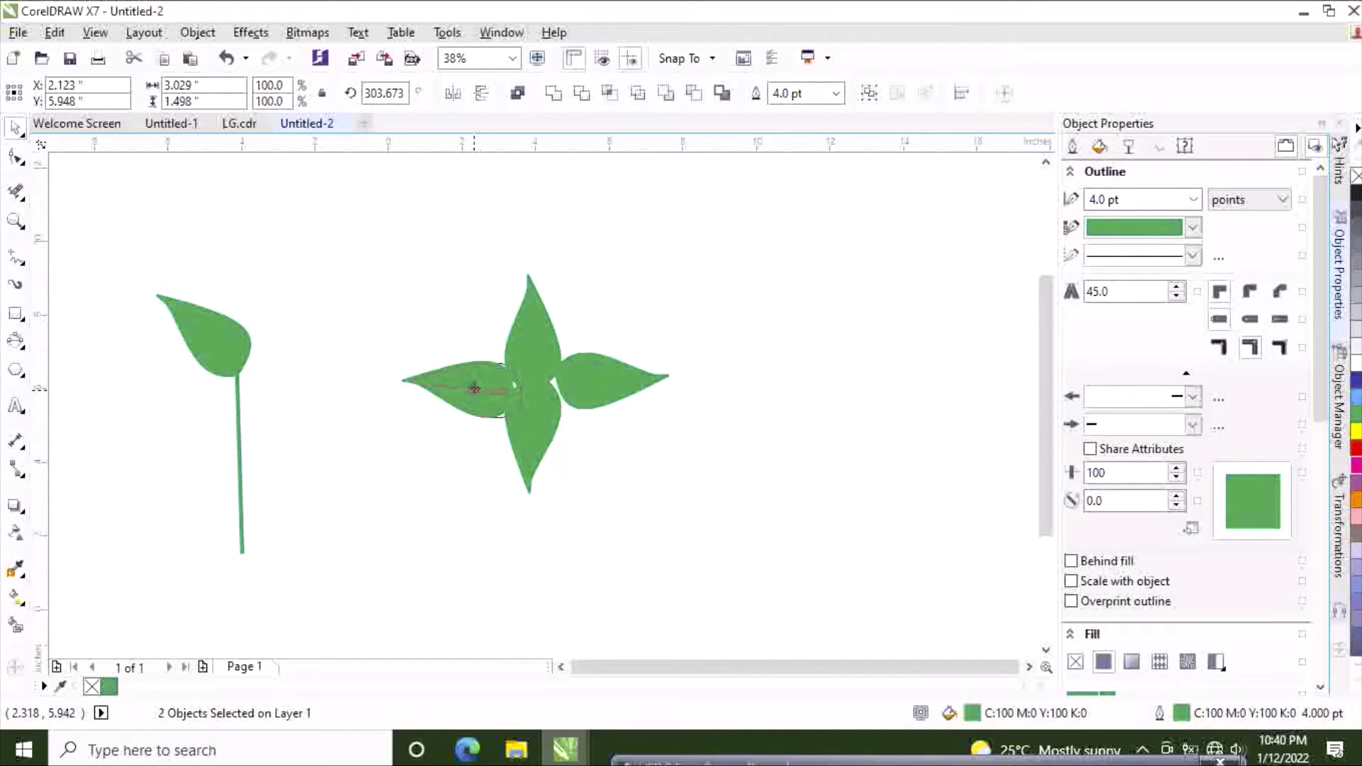
{"action": "left_click_drag", "start_coordinate": [475, 388], "coordinate": [475, 389]}
Move the right leaf of the cluster inward to close the remaining gap at the centre.
{"action": "left_click_drag", "start_coordinate": [580, 317], "coordinate": [532, 358]}
{"action": "left_click_drag", "start_coordinate": [681, 296], "coordinate": [583, 418]}
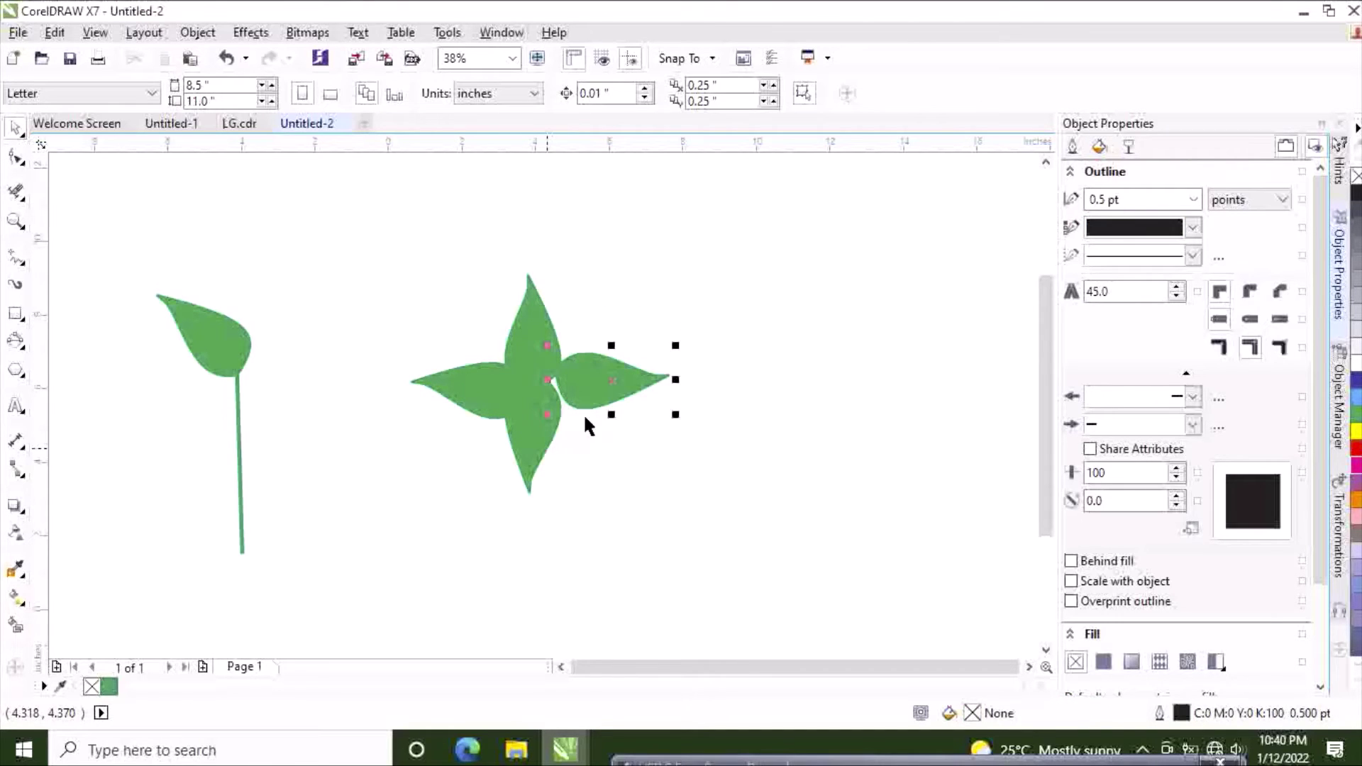
{"action": "left_click", "coordinate": [616, 390]}
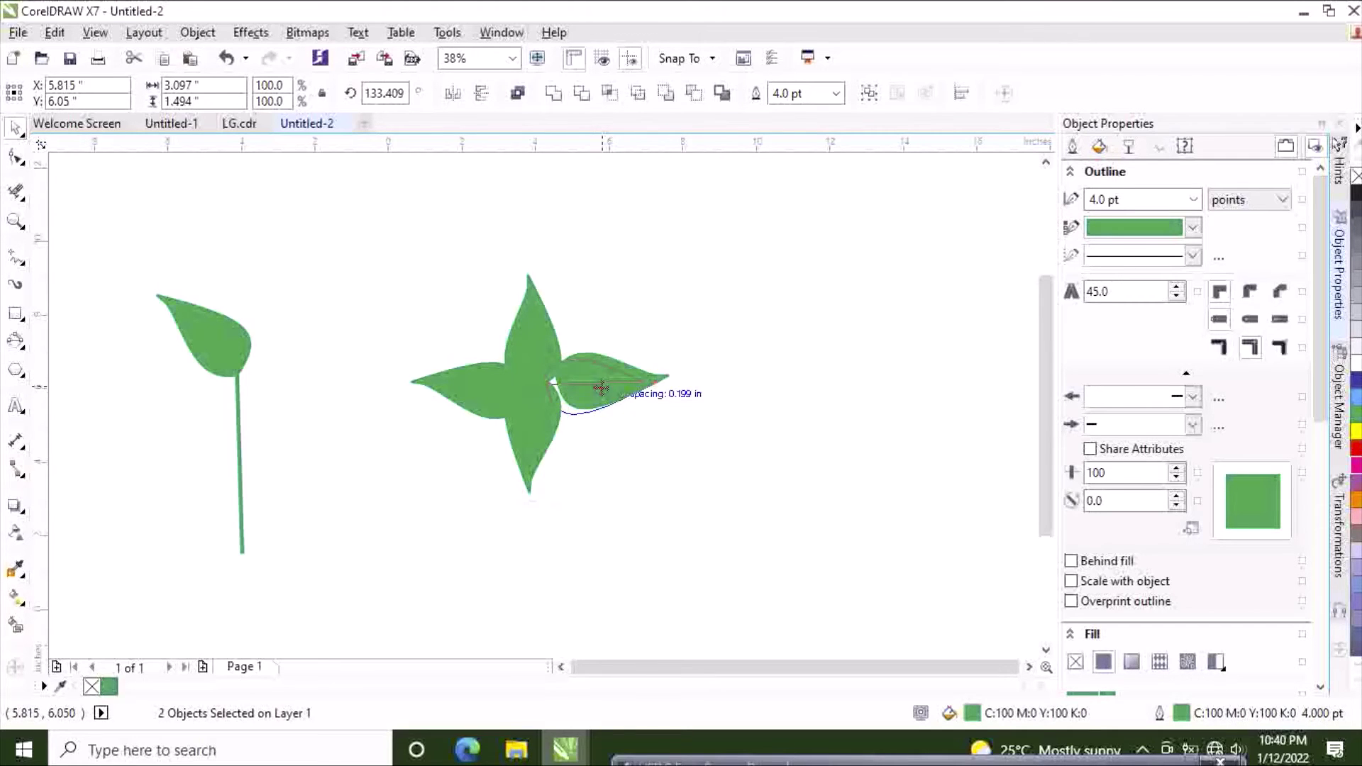
{"action": "left_click_drag", "start_coordinate": [602, 388], "coordinate": [600, 389]}
{"action": "left_click", "coordinate": [733, 339]}
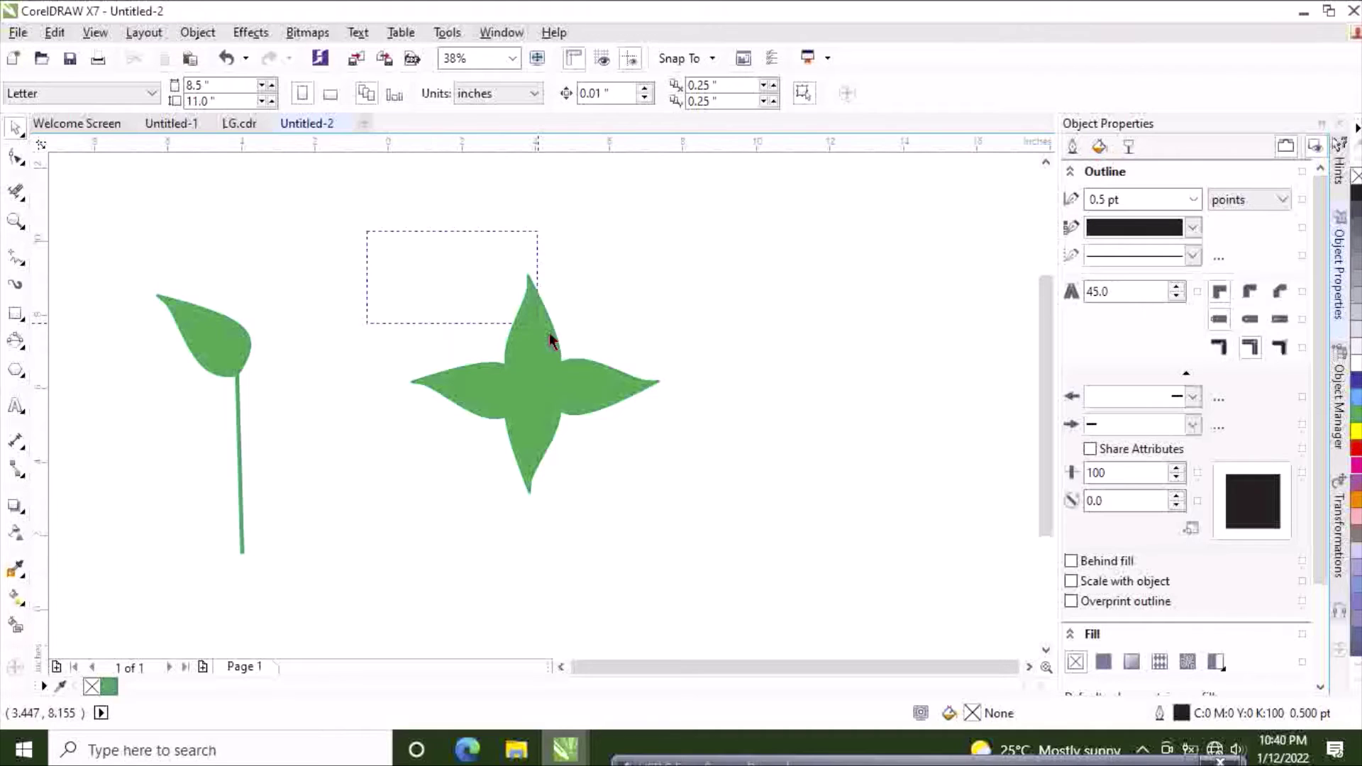
Move the joined four-leaf shape slightly down and right, and bring the leaf with its stem closer to it.
{"action": "left_click_drag", "start_coordinate": [552, 340], "coordinate": [684, 517]}
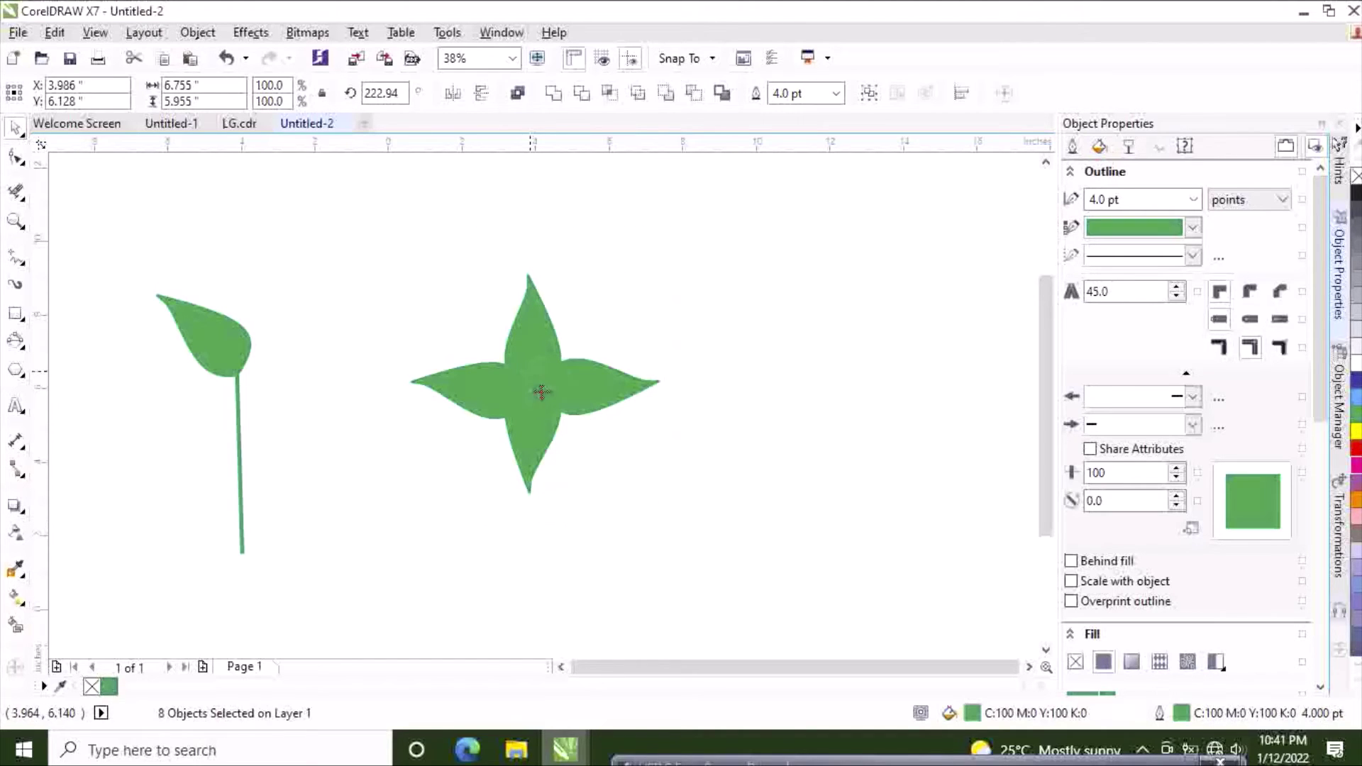
{"action": "left_click_drag", "start_coordinate": [542, 393], "coordinate": [559, 412]}
{"action": "left_click", "coordinate": [771, 296]}
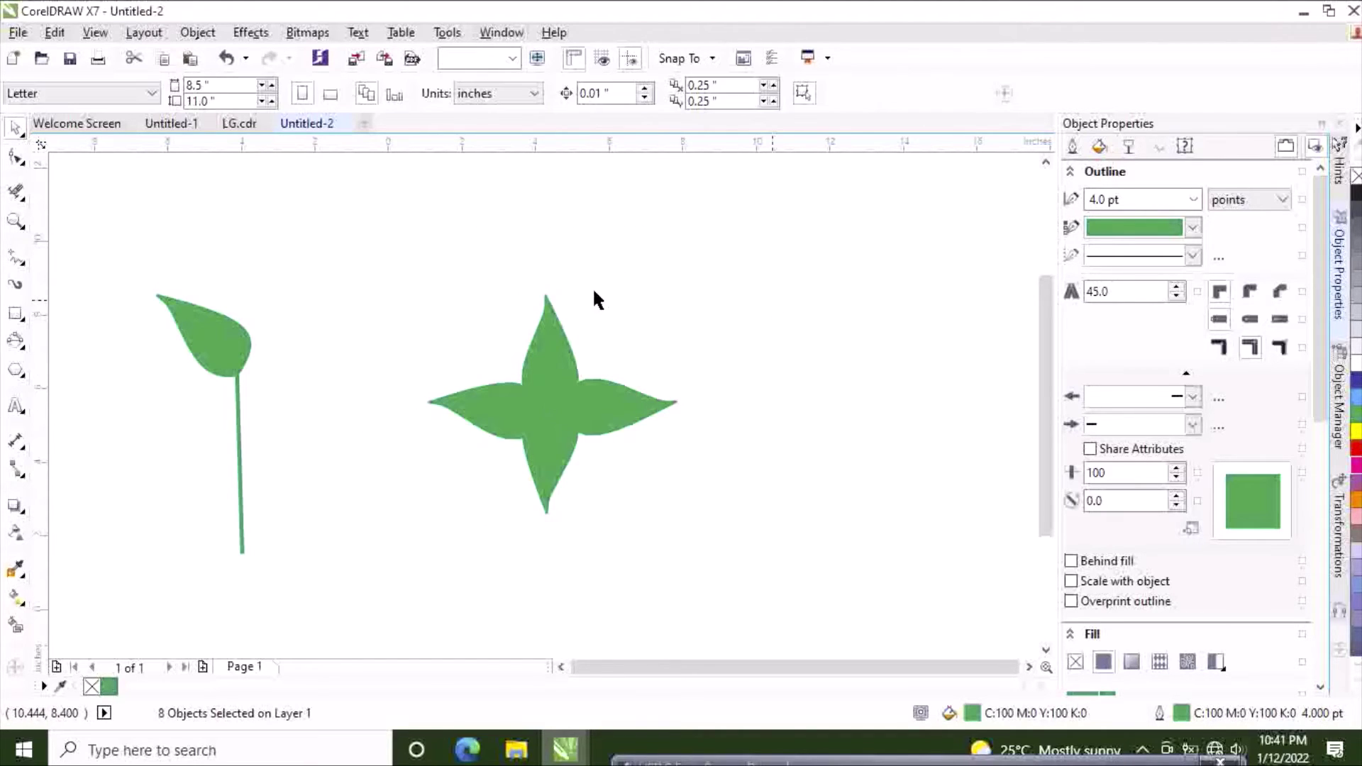
{"action": "left_click_drag", "start_coordinate": [100, 236], "coordinate": [361, 560]}
{"action": "left_click_drag", "start_coordinate": [224, 342], "coordinate": [360, 325]}
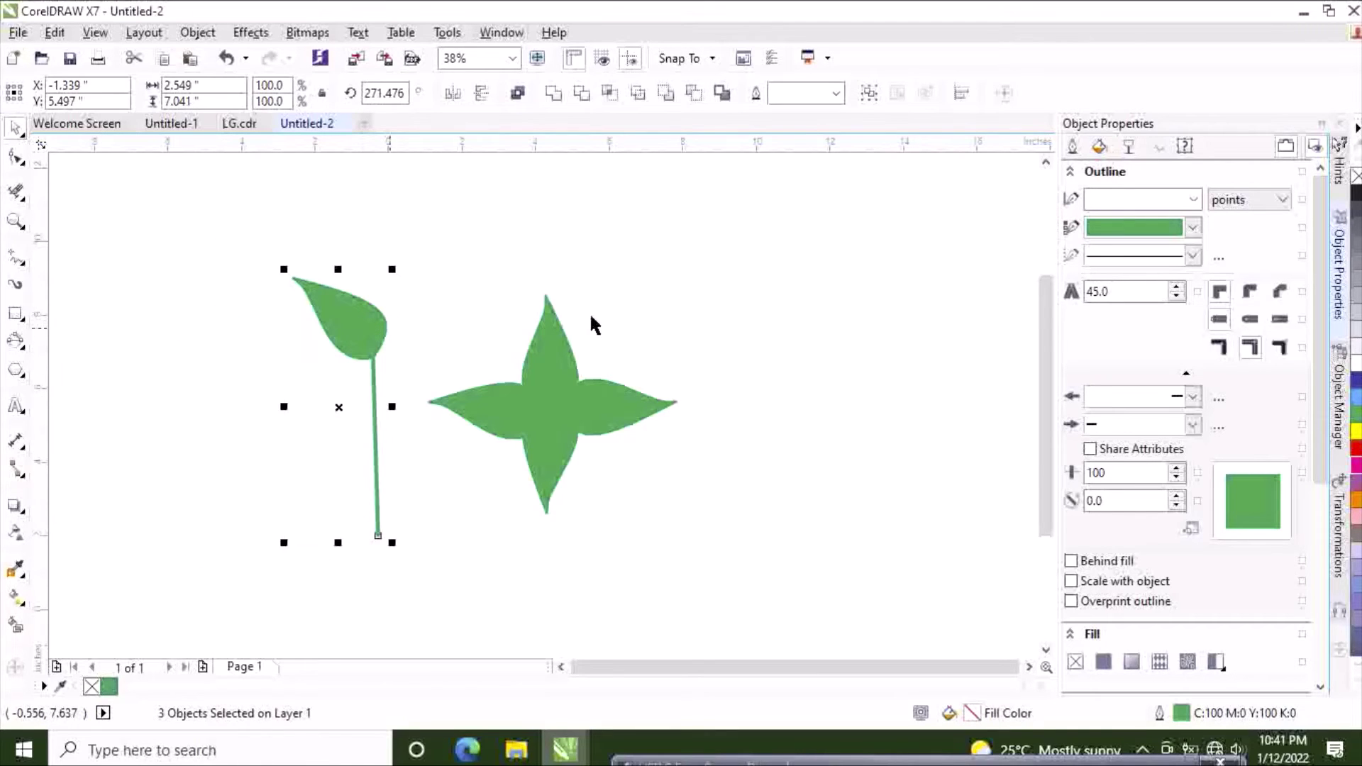
Select both the stemmed leaf and the four-petal shape, scale them up to about 121%, and move them right and slightly down.
{"action": "left_click", "coordinate": [809, 295]}
{"action": "left_click_drag", "start_coordinate": [237, 259], "coordinate": [672, 599]}
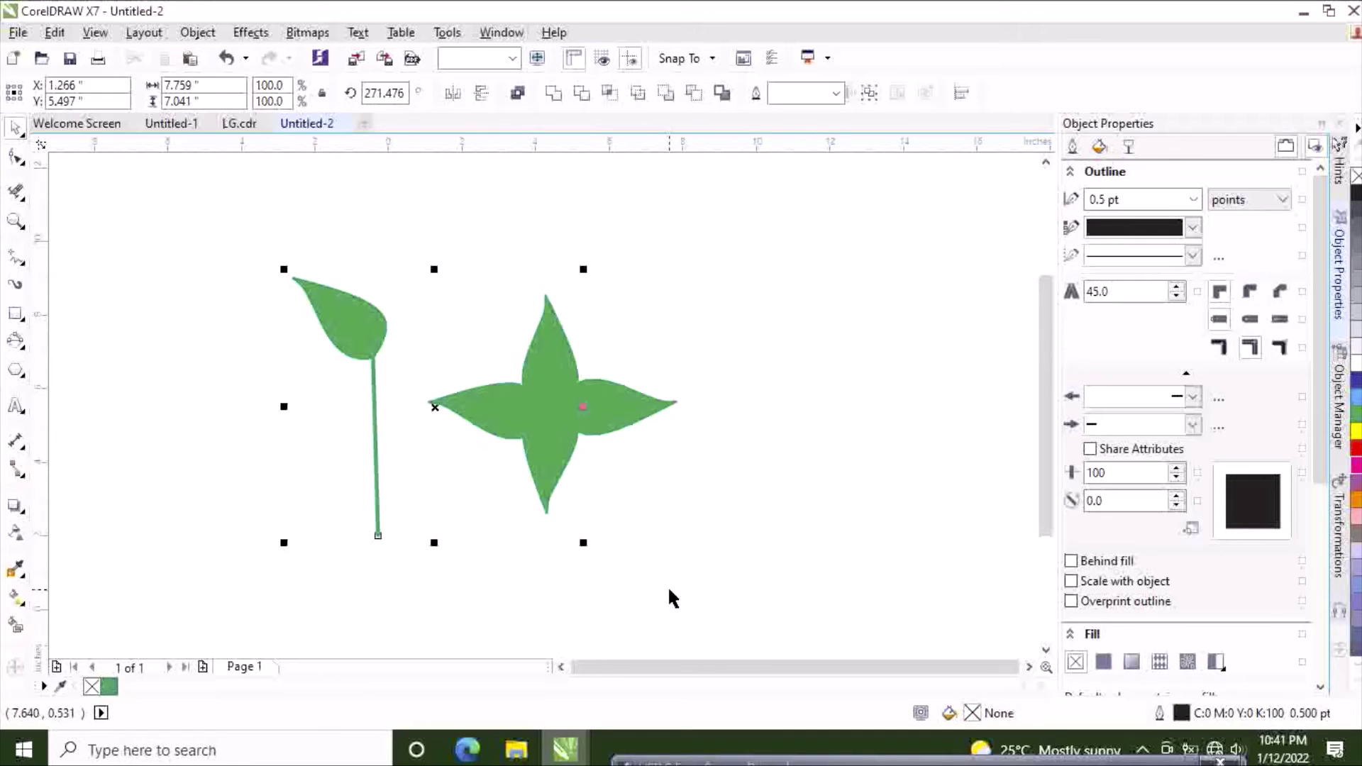
{"action": "left_click", "coordinate": [672, 599]}
{"action": "left_click_drag", "start_coordinate": [215, 231], "coordinate": [724, 586]}
{"action": "left_click_drag", "start_coordinate": [283, 268], "coordinate": [204, 216]}
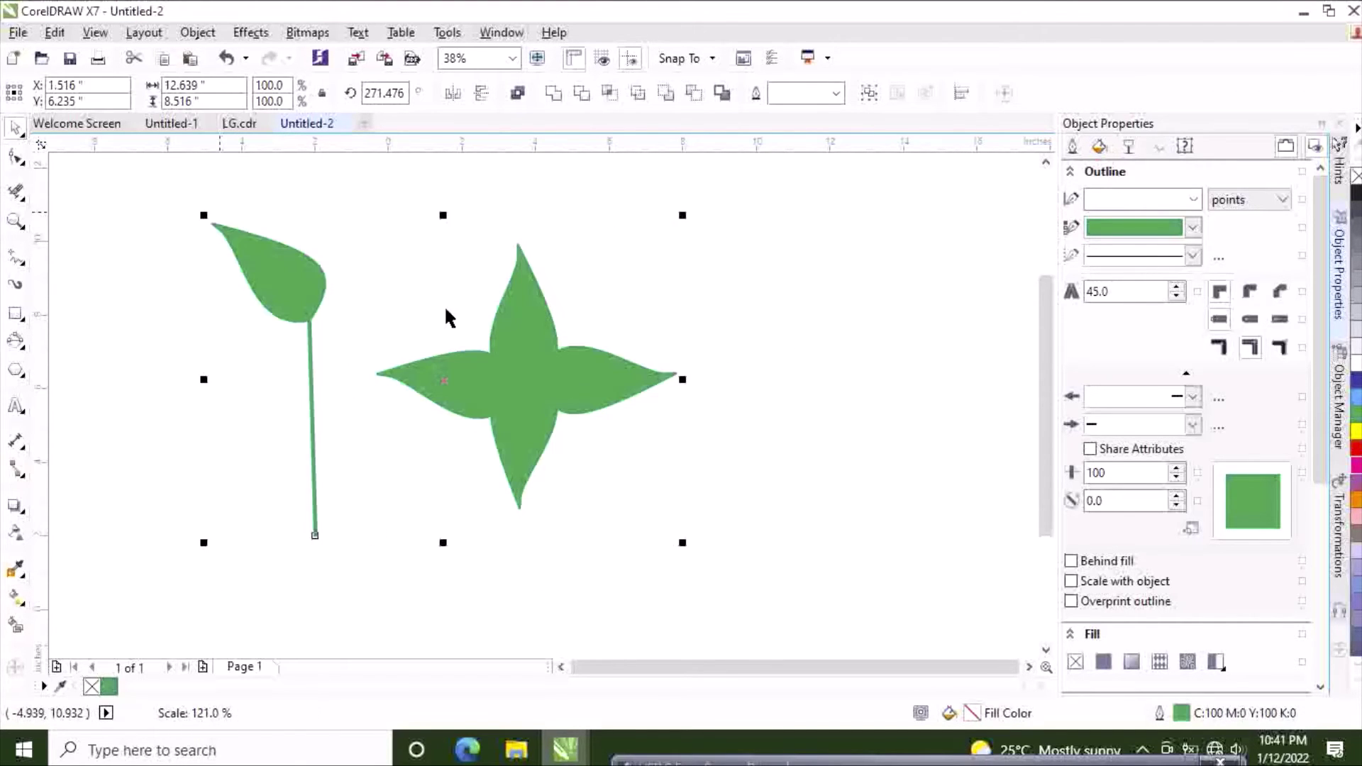
{"action": "left_click_drag", "start_coordinate": [500, 365], "coordinate": [684, 418]}
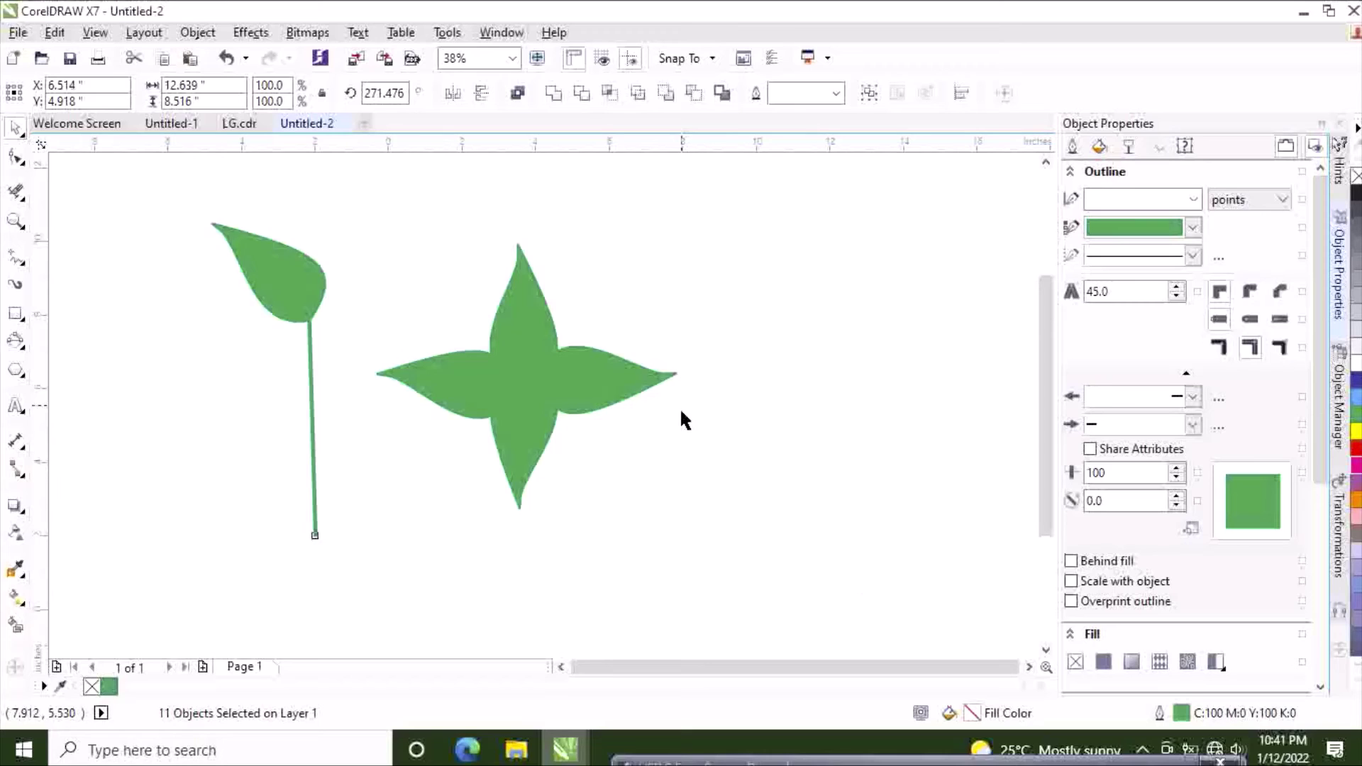
Paste a copy of the leaf beside the stemmed leaf, try rotating it to point up and right, and undo the rotation.
{"action": "left_click", "coordinate": [521, 225]}
{"action": "key", "text": "ctrl+v"}
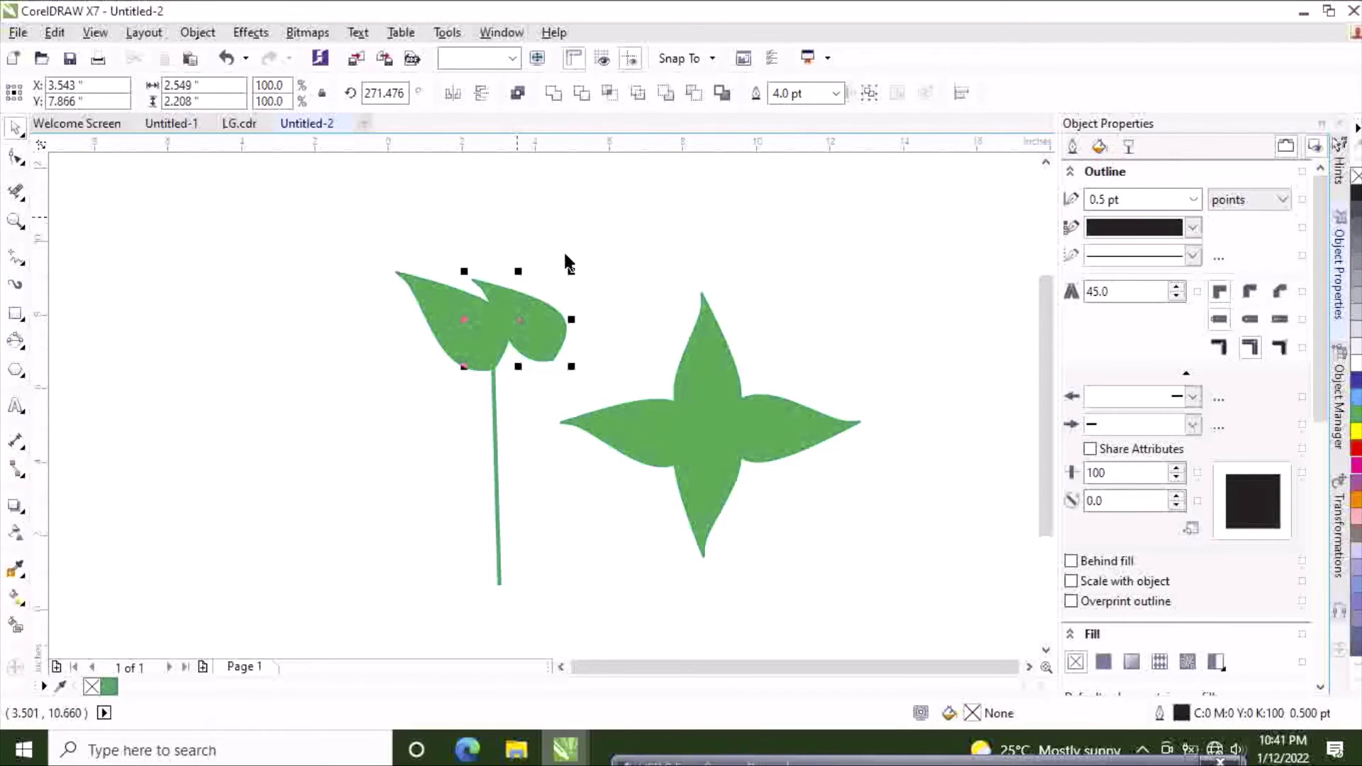
{"action": "left_click_drag", "start_coordinate": [464, 270], "coordinate": [563, 255]}
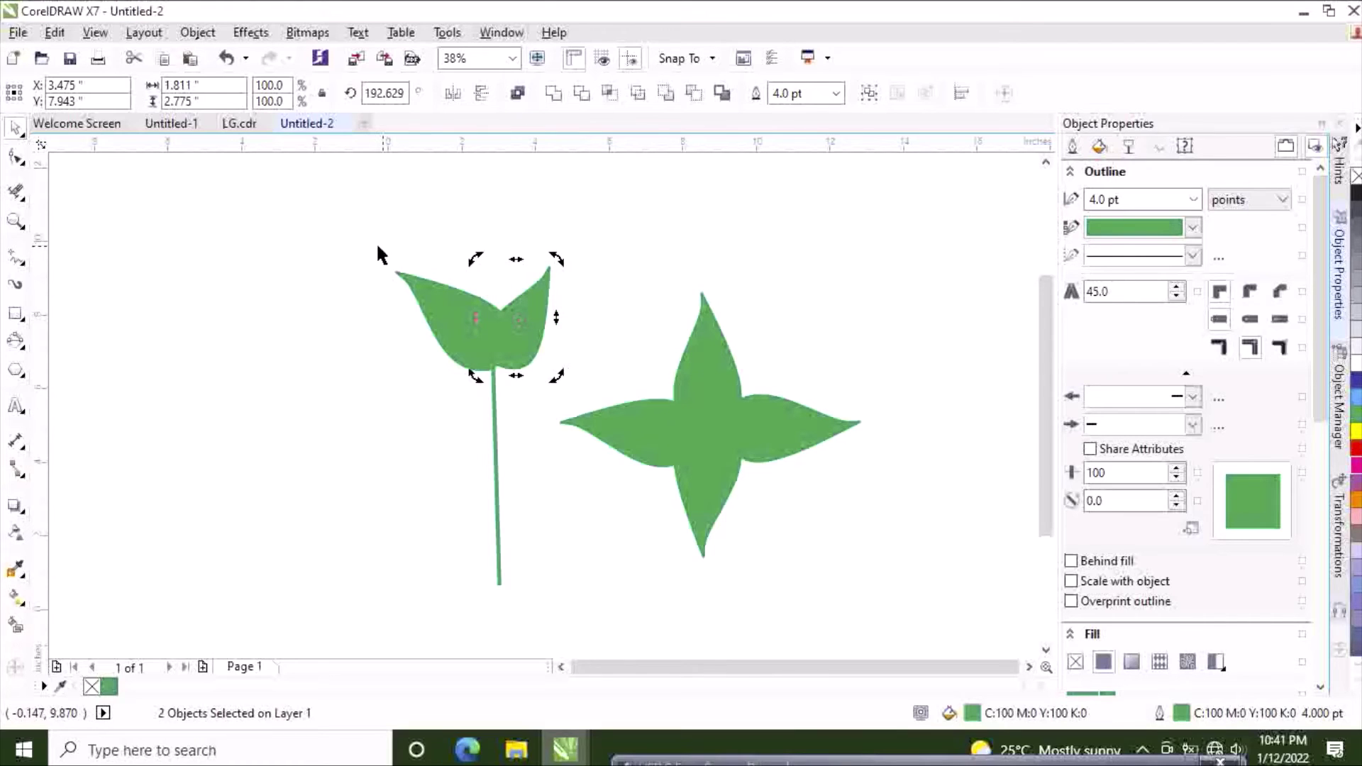
{"action": "left_click", "coordinate": [448, 225]}
{"action": "key", "text": "ctrl+z"}
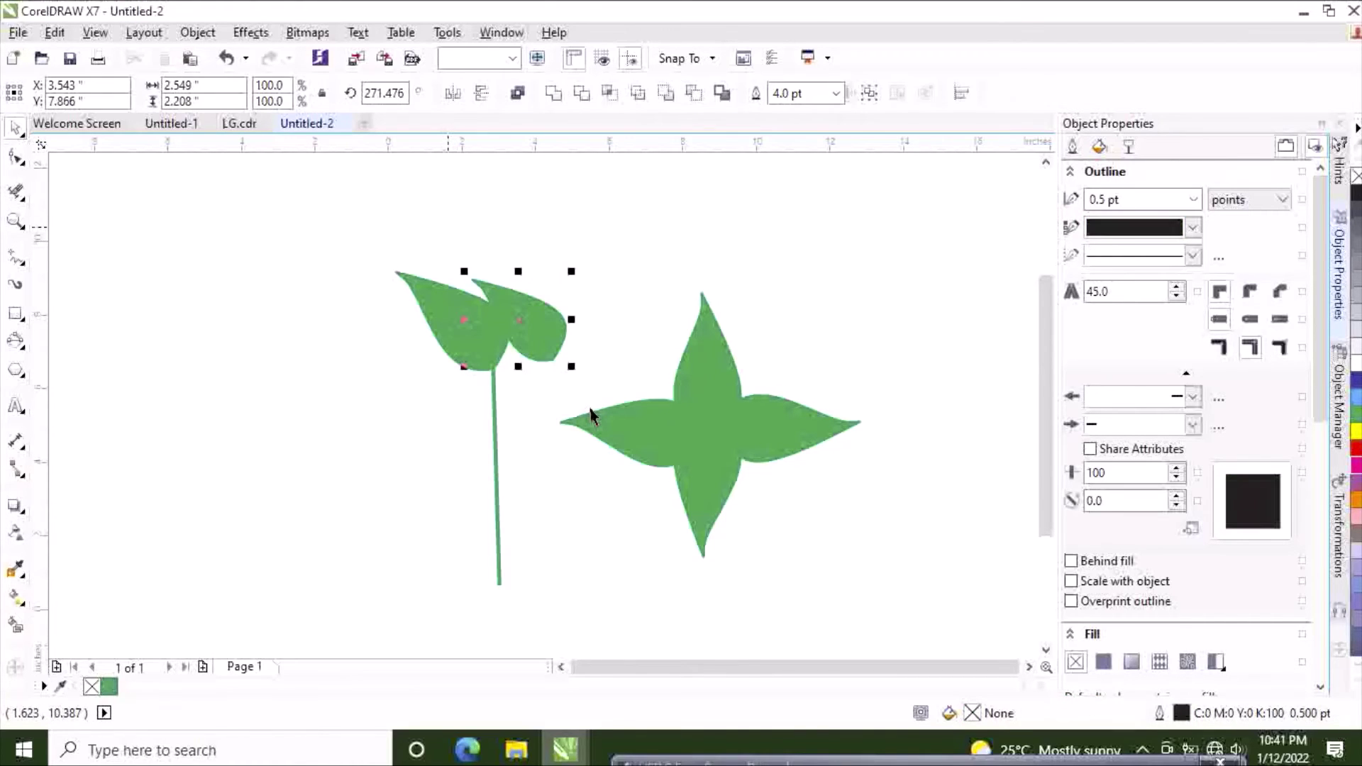
Move the pasted leaf clear of the first, rotate it to point up and right, and set its base against the stem's upper end.
{"action": "left_click_drag", "start_coordinate": [524, 326], "coordinate": [566, 300]}
{"action": "left_click_drag", "start_coordinate": [511, 251], "coordinate": [596, 246]}
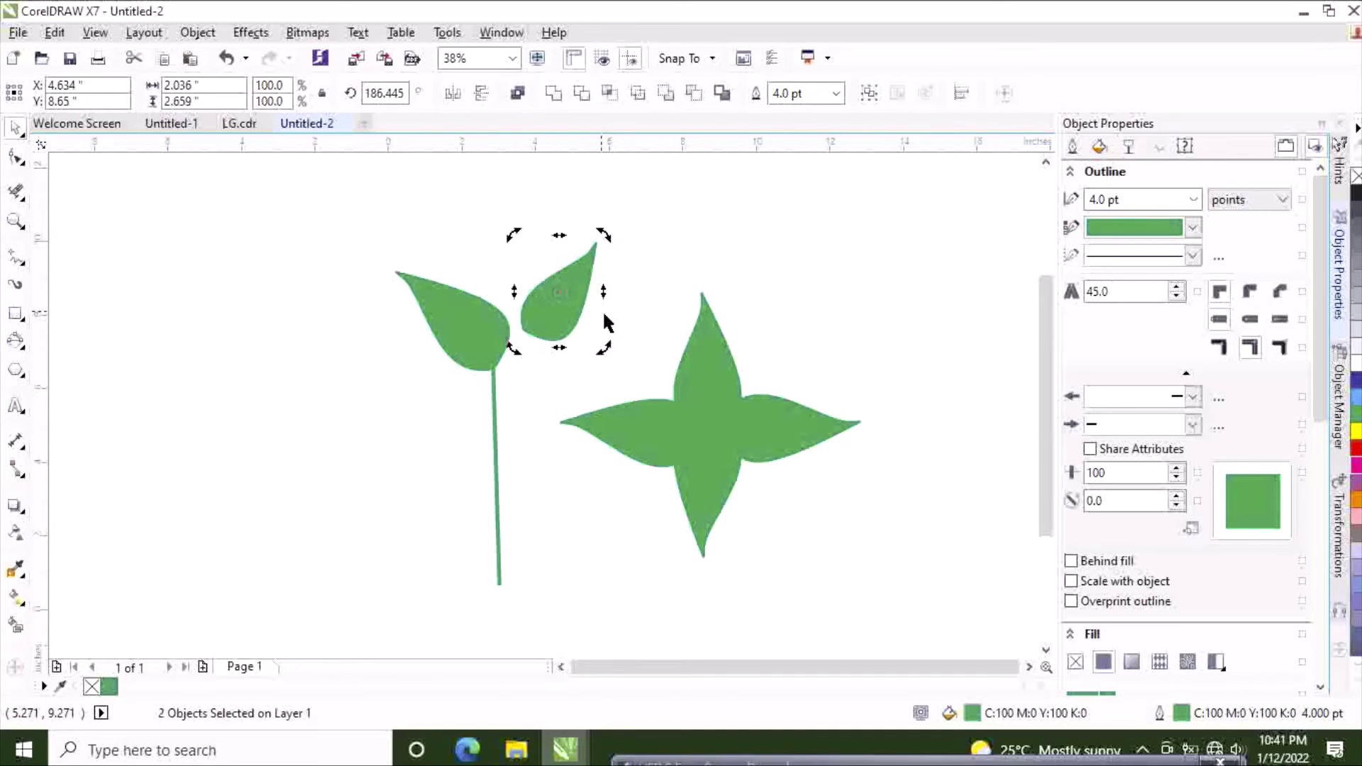
{"action": "left_click", "coordinate": [602, 309]}
{"action": "left_click_drag", "start_coordinate": [475, 192], "coordinate": [608, 364]}
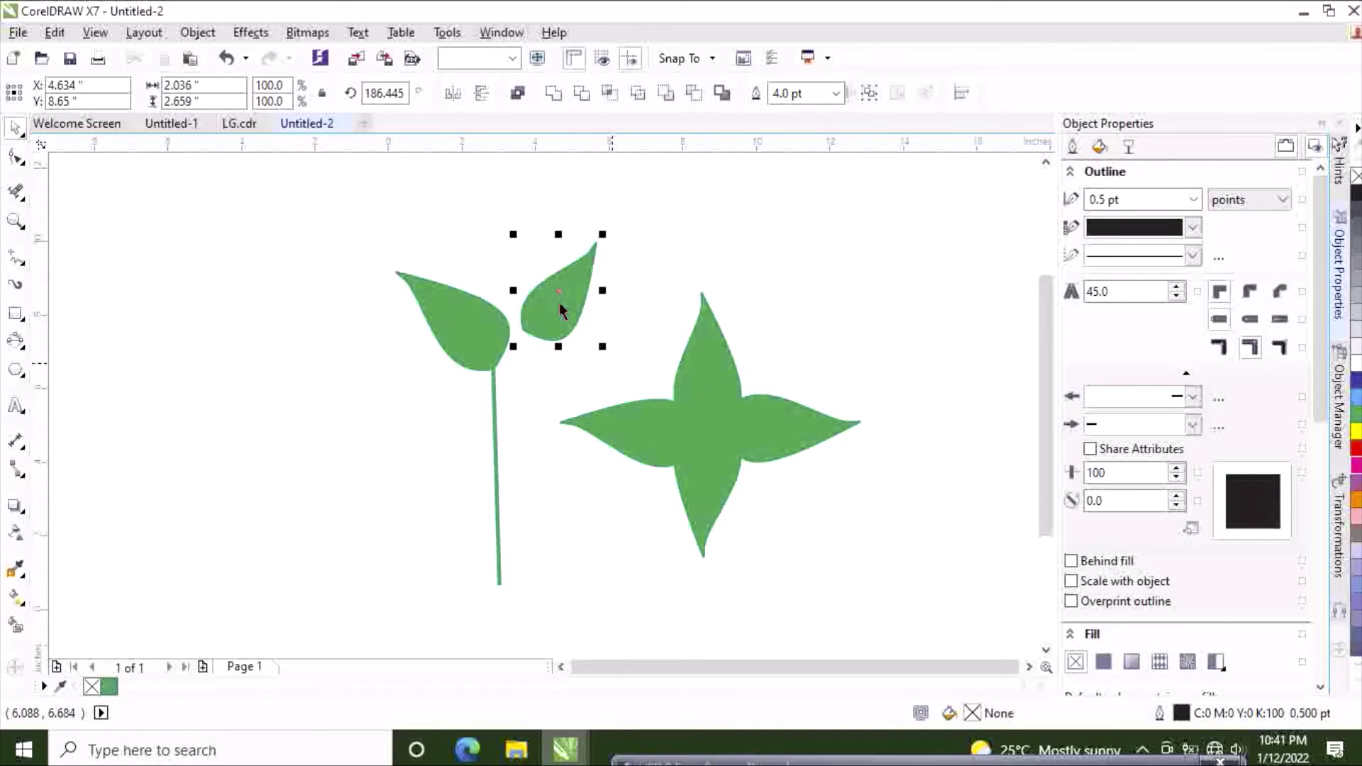
{"action": "left_click_drag", "start_coordinate": [558, 307], "coordinate": [529, 351]}
{"action": "left_click", "coordinate": [638, 306]}
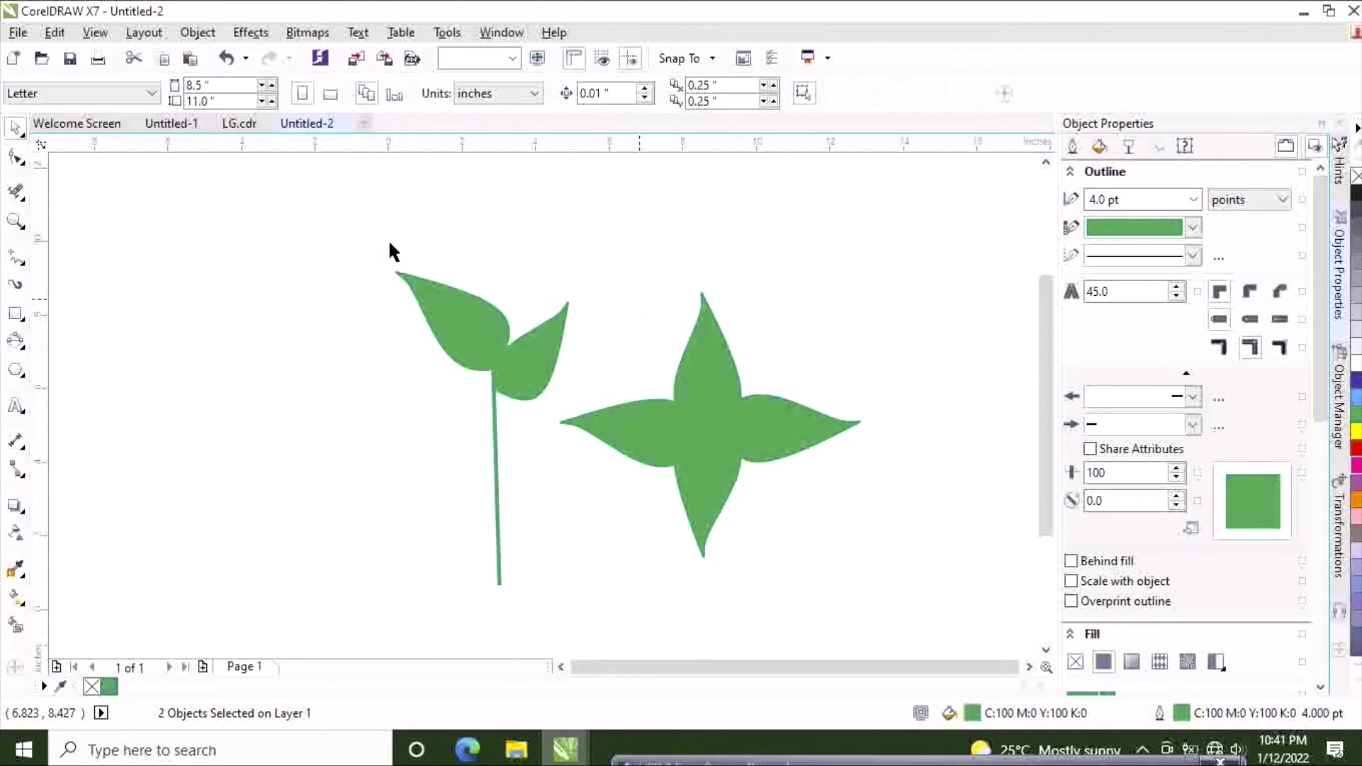
Move the stem with its two leaves left, away from the four-petal shape, and delete the second leaf.
{"action": "left_click_drag", "start_coordinate": [337, 222], "coordinate": [626, 607]}
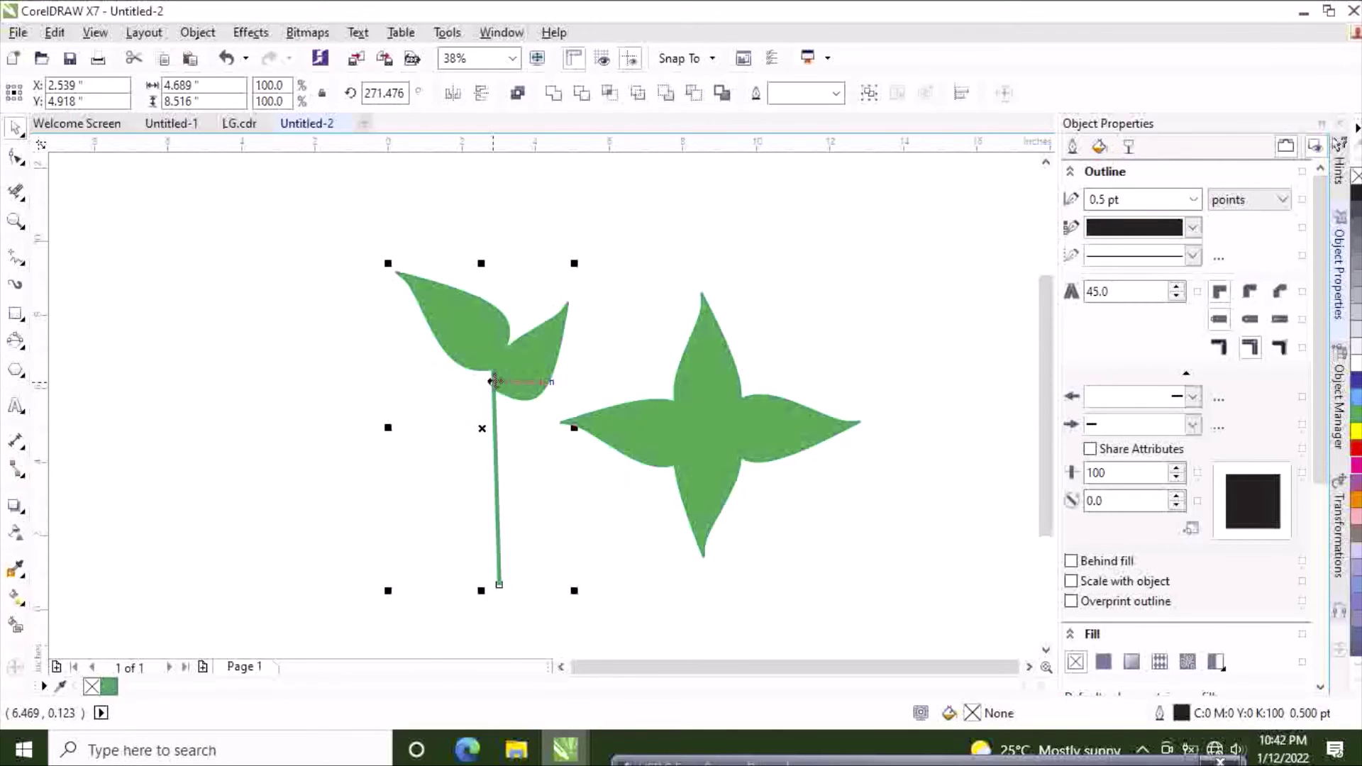
{"action": "left_click_drag", "start_coordinate": [494, 383], "coordinate": [341, 387]}
{"action": "left_click", "coordinate": [566, 350]}
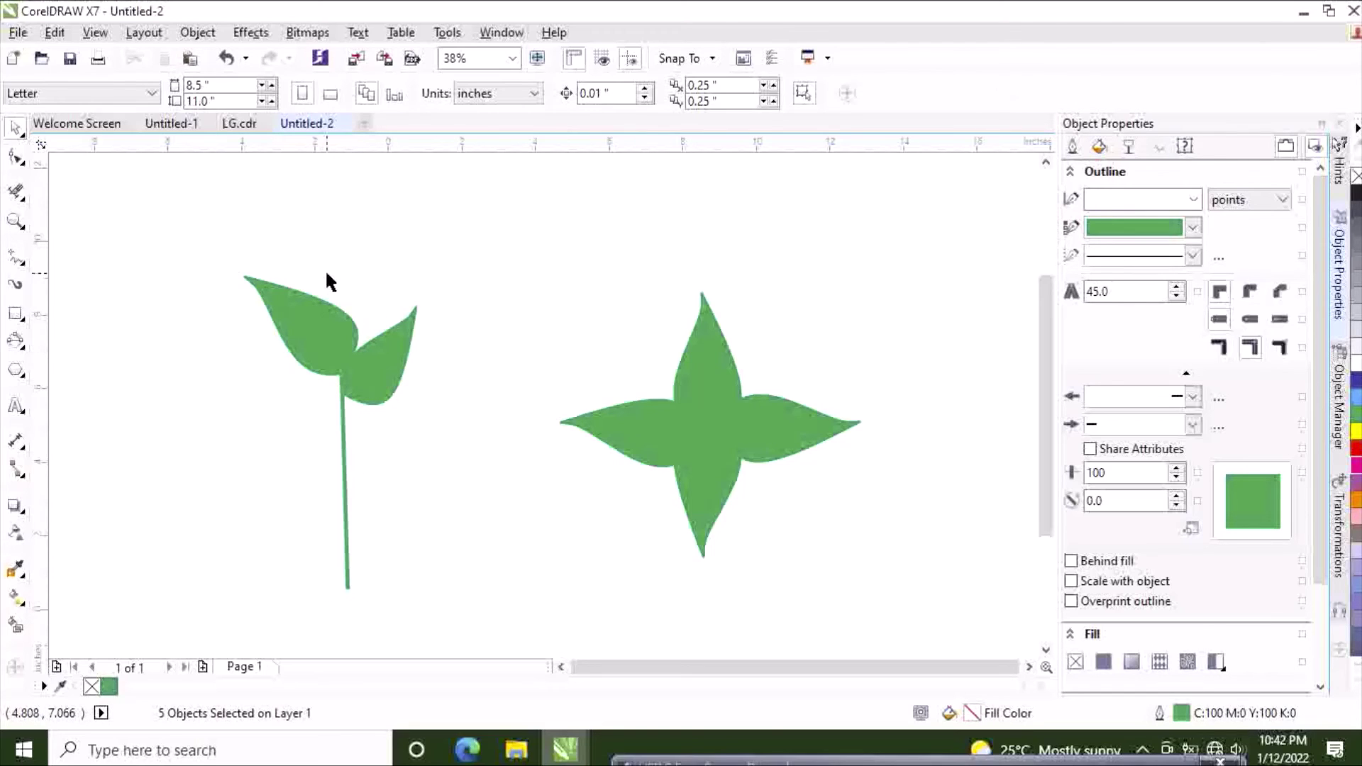
{"action": "left_click_drag", "start_coordinate": [430, 278], "coordinate": [323, 415]}
{"action": "key", "text": "Delete"}
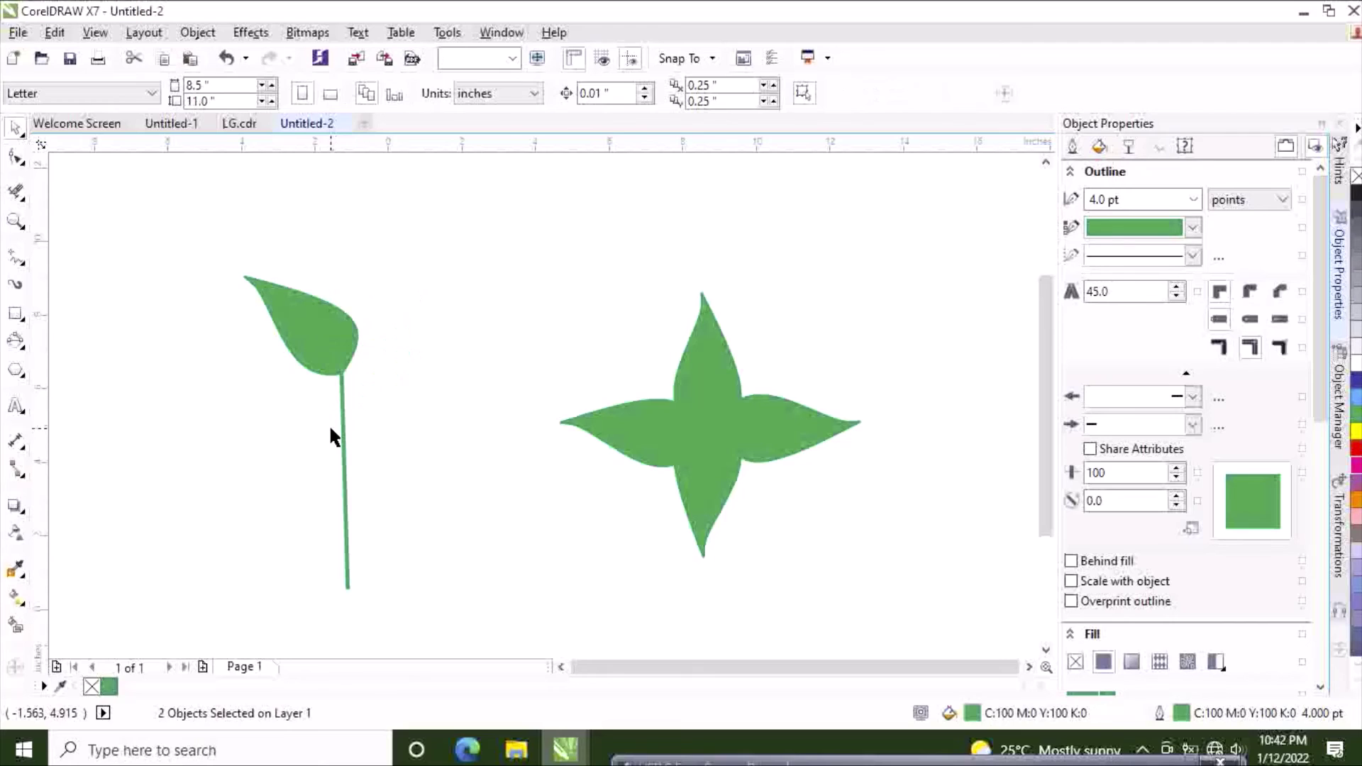
Enlarge the four-petal shape to about 136% and move it down and to the left.
{"action": "left_click_drag", "start_coordinate": [176, 205], "coordinate": [830, 590]}
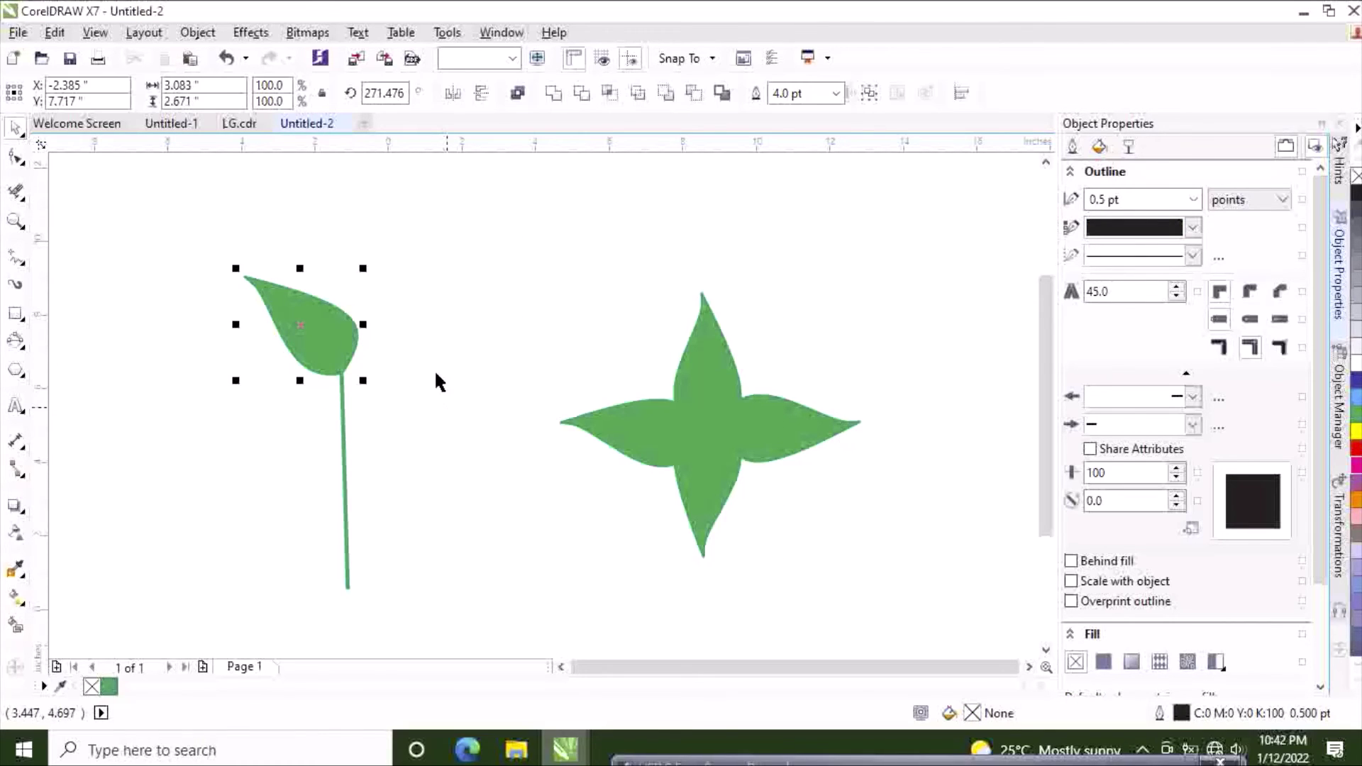
{"action": "left_click_drag", "start_coordinate": [477, 212], "coordinate": [891, 568]}
{"action": "left_click_drag", "start_coordinate": [550, 283], "coordinate": [418, 190]}
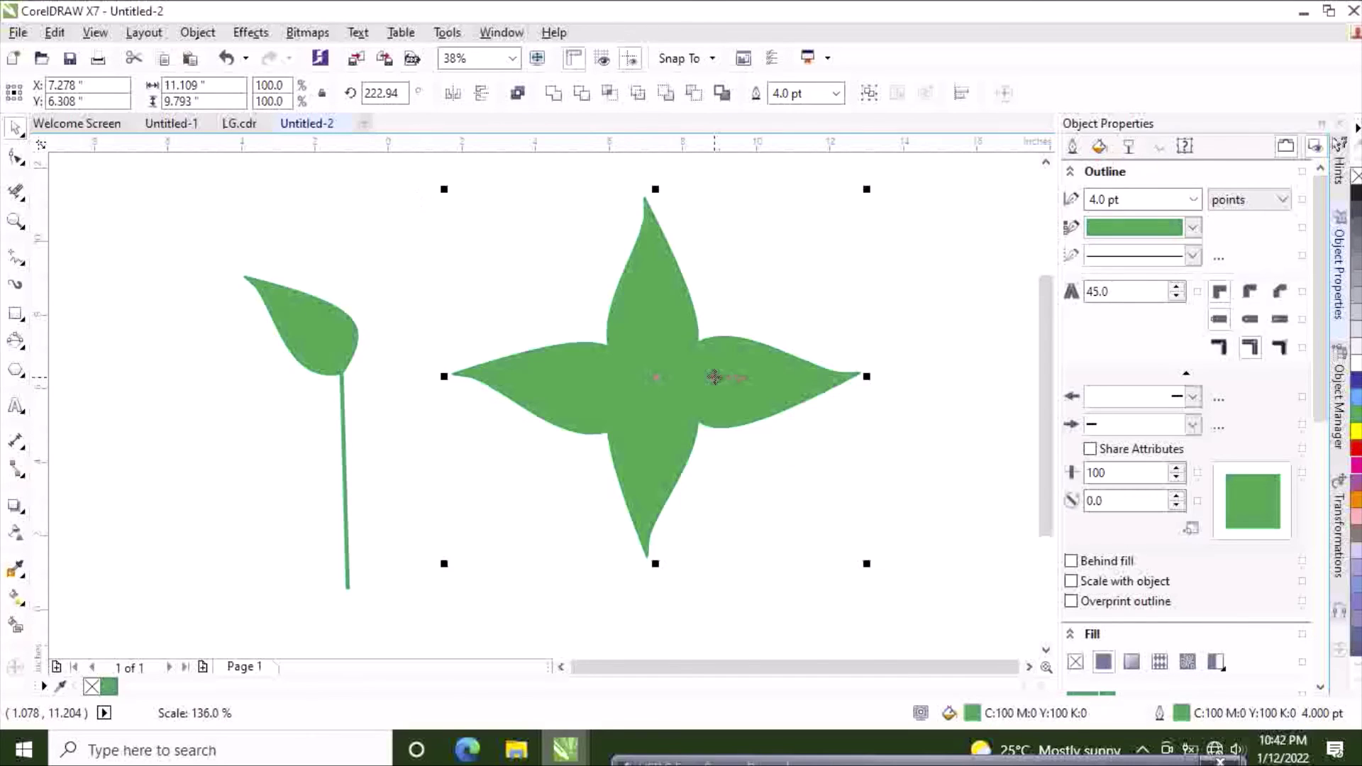
{"action": "left_click_drag", "start_coordinate": [653, 374], "coordinate": [605, 421]}
{"action": "left_click", "coordinate": [900, 392]}
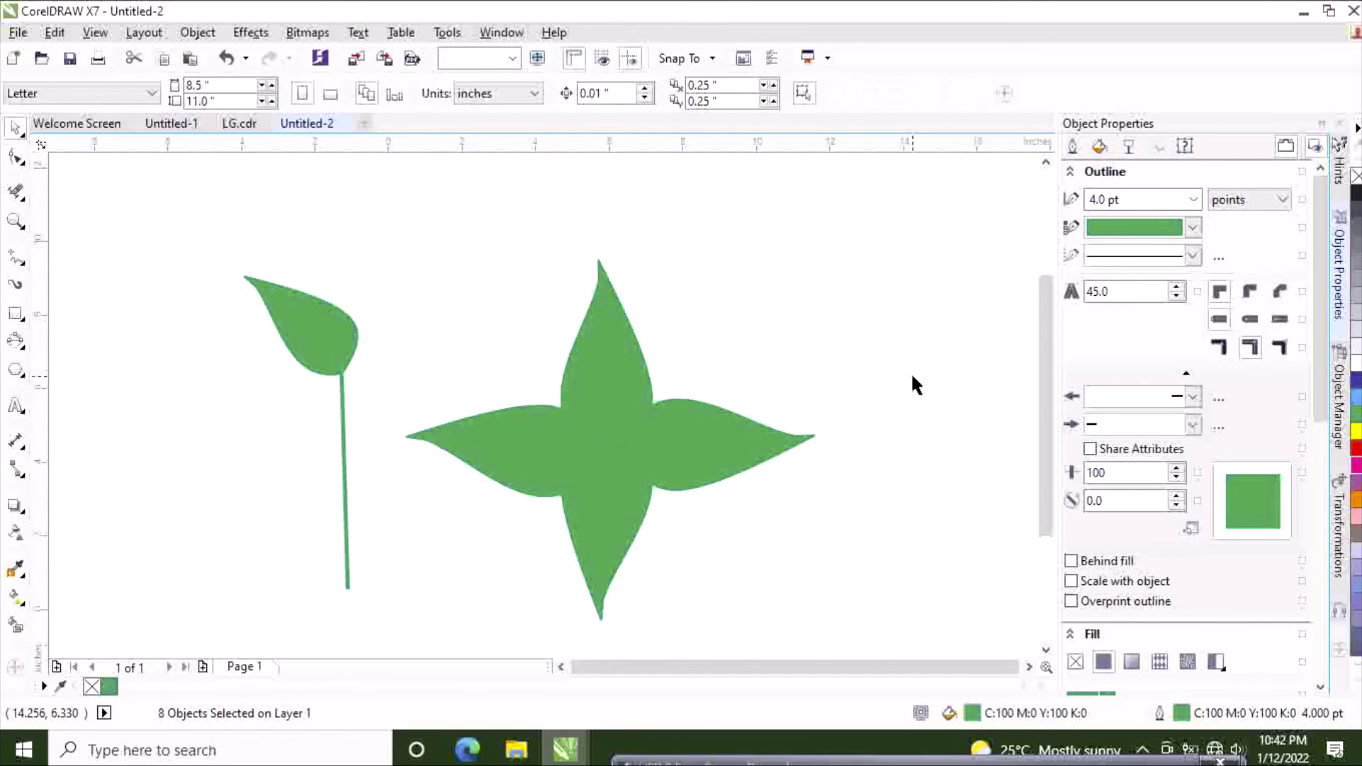
Select the leaf together with its stem and move it further left, clear of the four-petal shape.
{"action": "left_click_drag", "start_coordinate": [181, 250], "coordinate": [425, 599]}
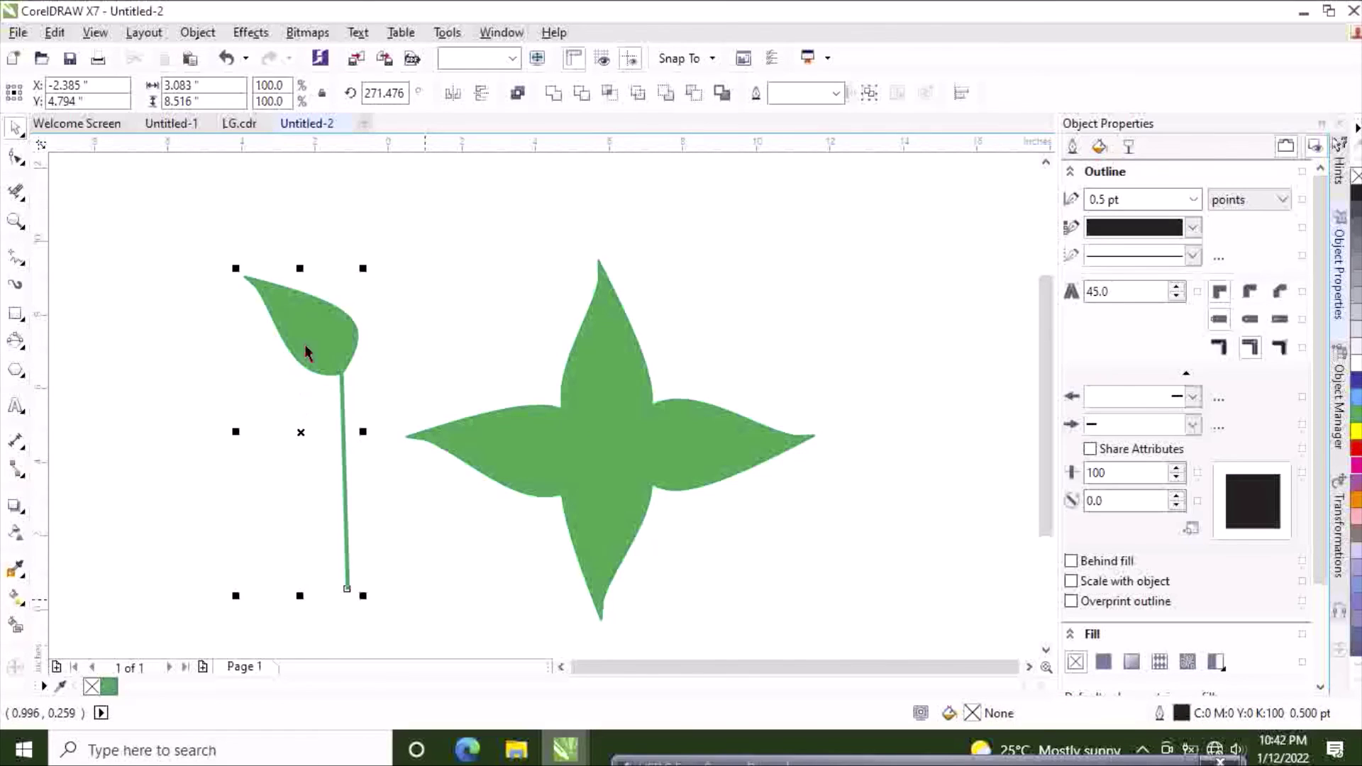
{"action": "left_click_drag", "start_coordinate": [304, 349], "coordinate": [239, 355]}
{"action": "left_click", "coordinate": [424, 321]}
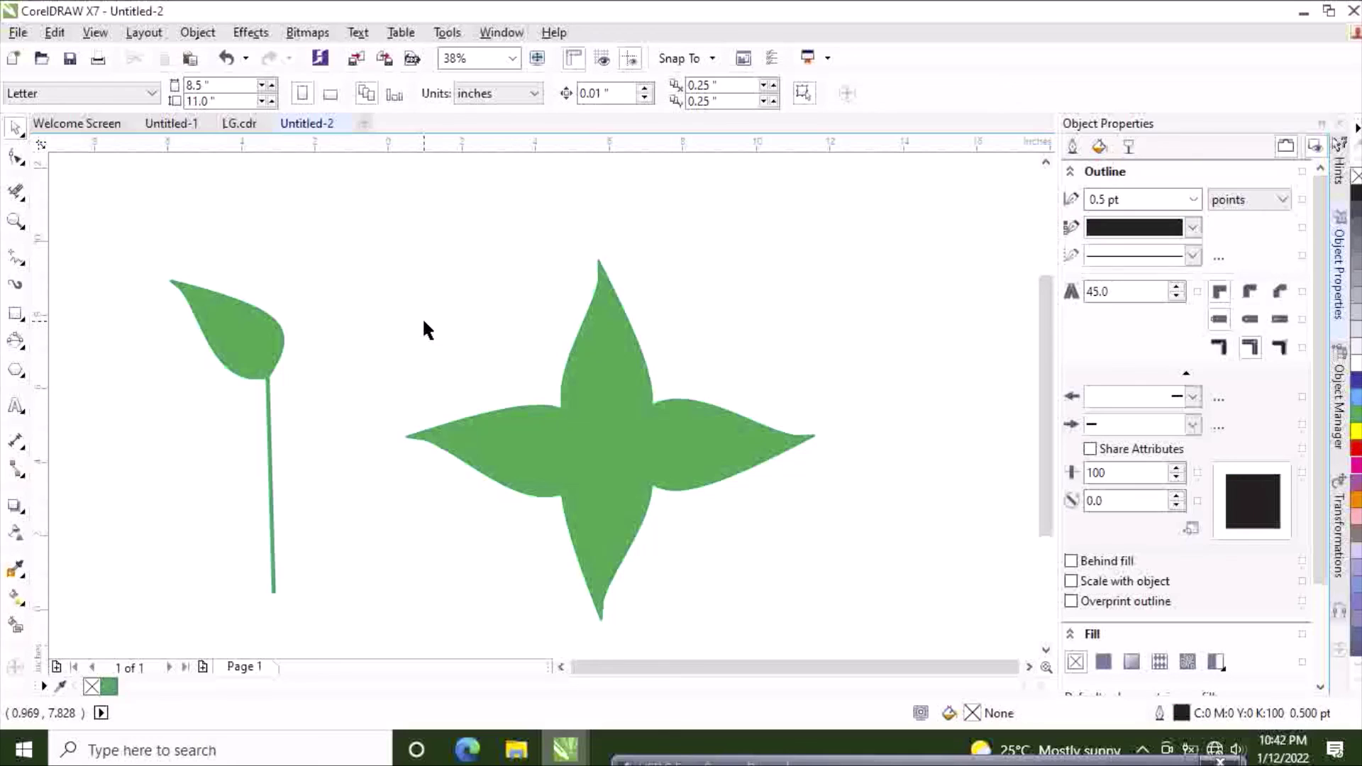
Rotate the stemmed leaf about 32 degrees counterclockwise and place its stem end in the notch between the flower's upper and left petals.
{"action": "left_click_drag", "start_coordinate": [312, 445], "coordinate": [311, 445]}
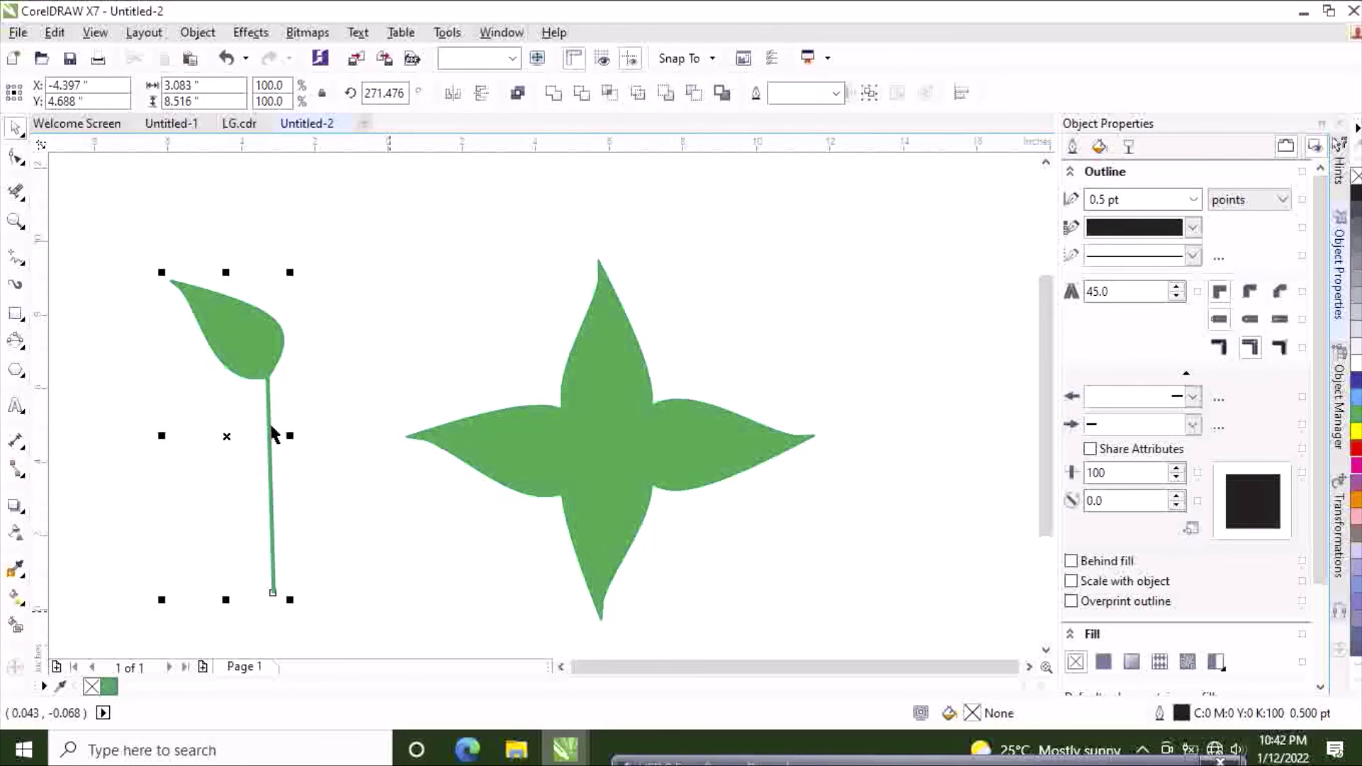
{"action": "left_click", "coordinate": [227, 434]}
{"action": "left_click_drag", "start_coordinate": [158, 274], "coordinate": [117, 361]}
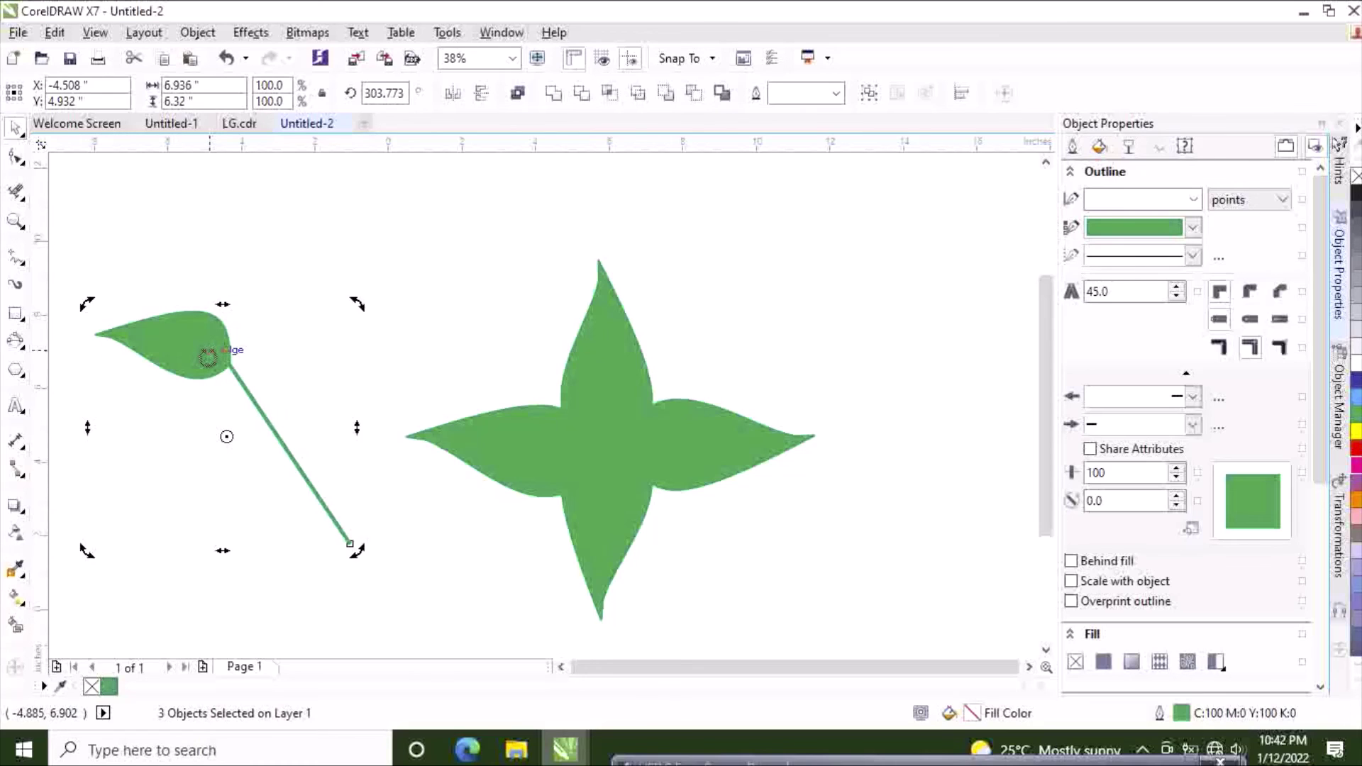
{"action": "left_click", "coordinate": [223, 352]}
{"action": "left_click_drag", "start_coordinate": [224, 352], "coordinate": [471, 238]}
{"action": "left_click", "coordinate": [759, 241]}
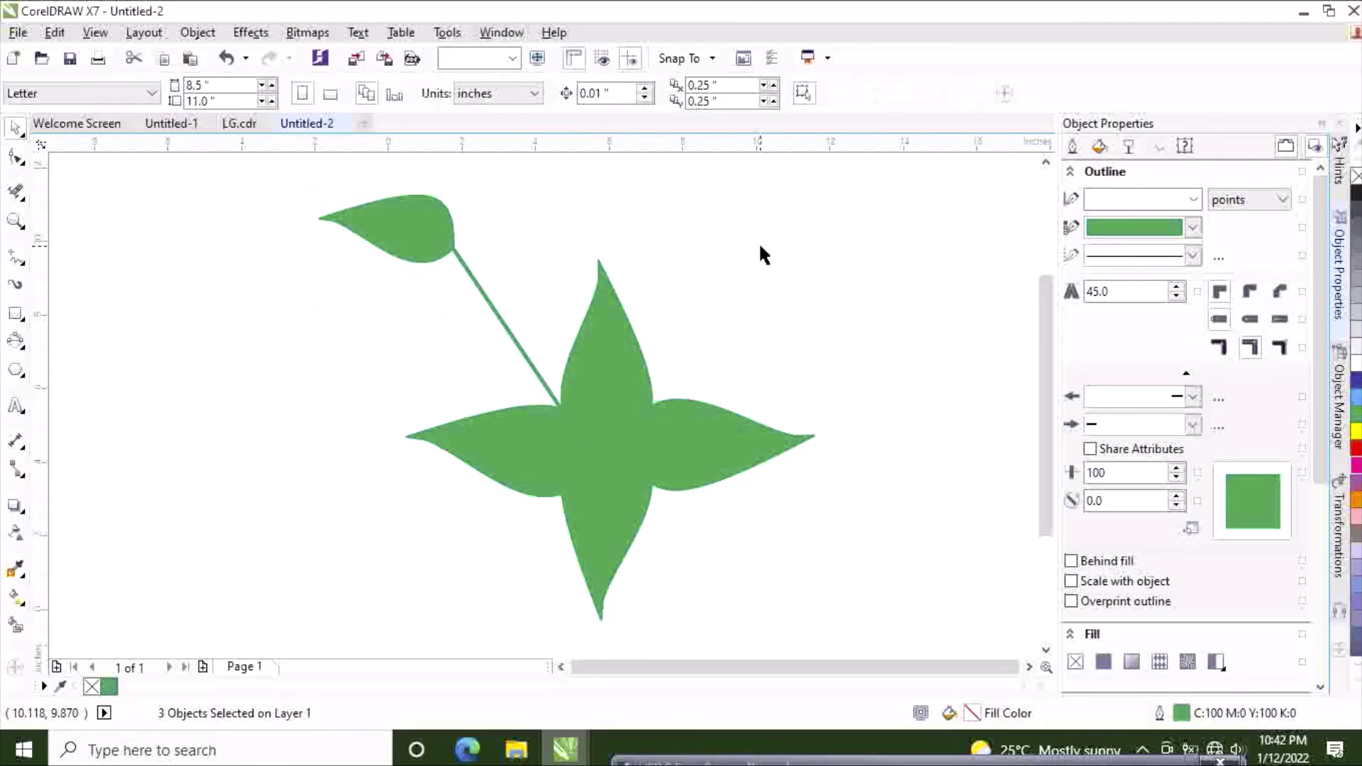
{"action": "left_click_drag", "start_coordinate": [1041, 482], "coordinate": [1042, 480]}
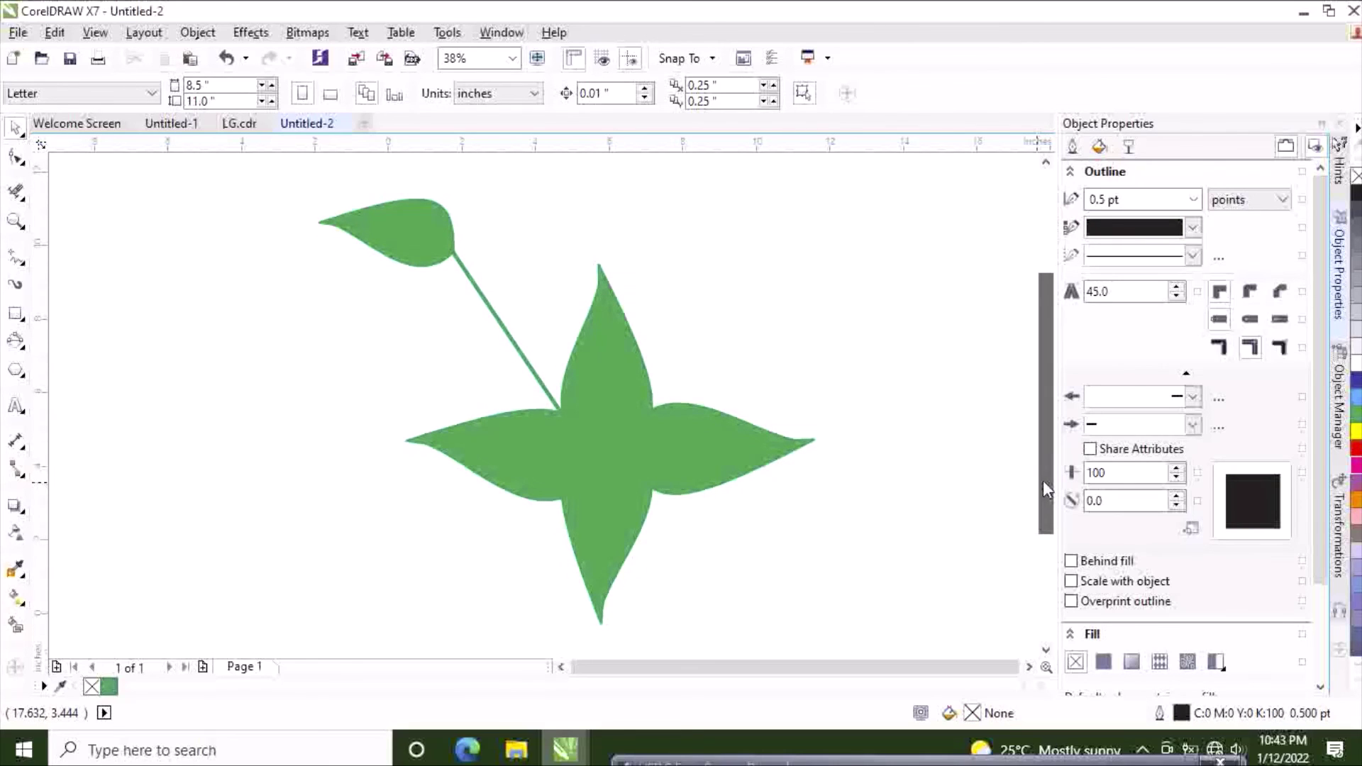